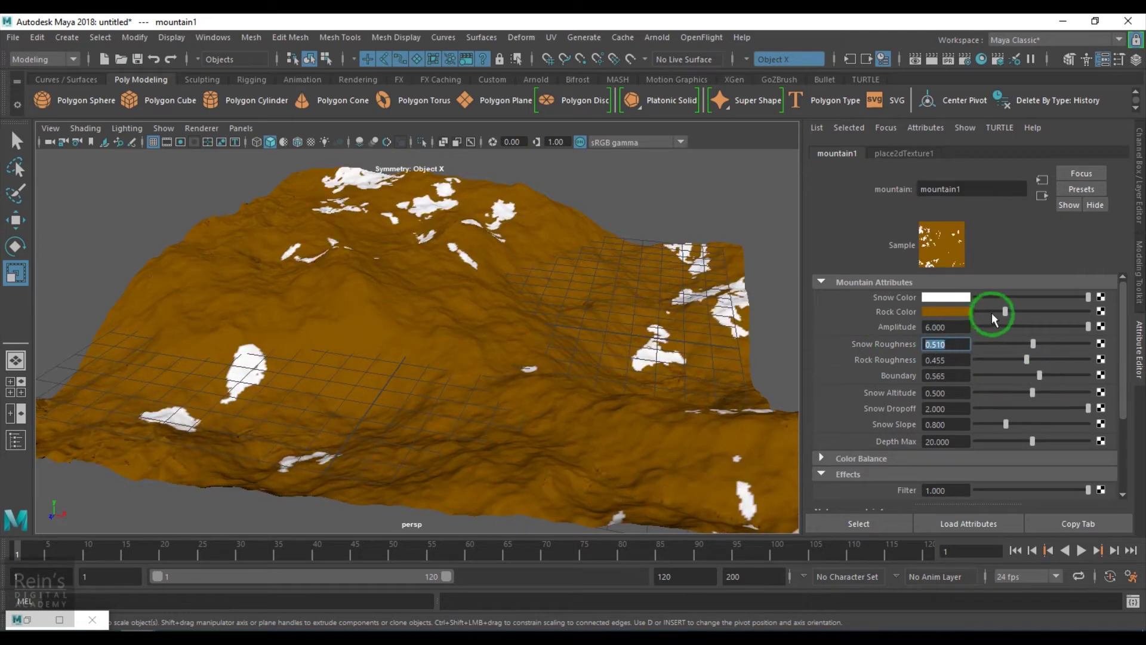
# Step: Lower mountain1's Boundary, set Snow Altitude 10, raise Snow Slope, and push Depth Max to 40
pyautogui.moveTo(1004, 311); pyautogui.dragTo(985, 311)
pyautogui.doubleClick(937, 392)
pyautogui.write('1.000')
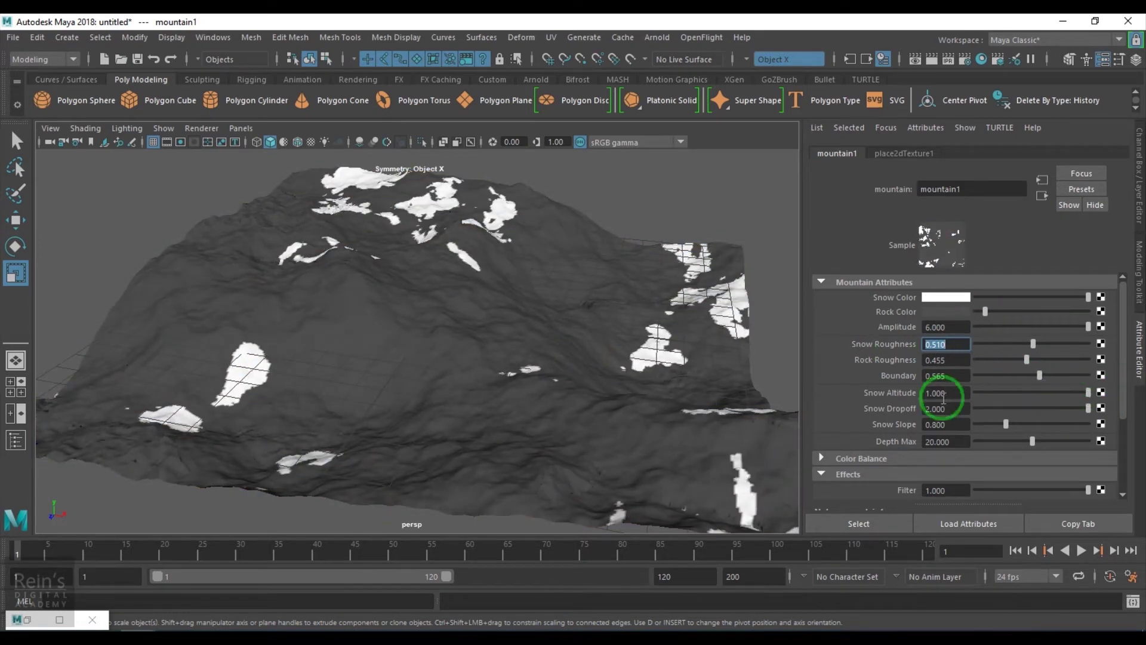
pyautogui.write('10')
pyautogui.press('Return')
pyautogui.moveTo(1005, 424); pyautogui.dragTo(1088, 442)
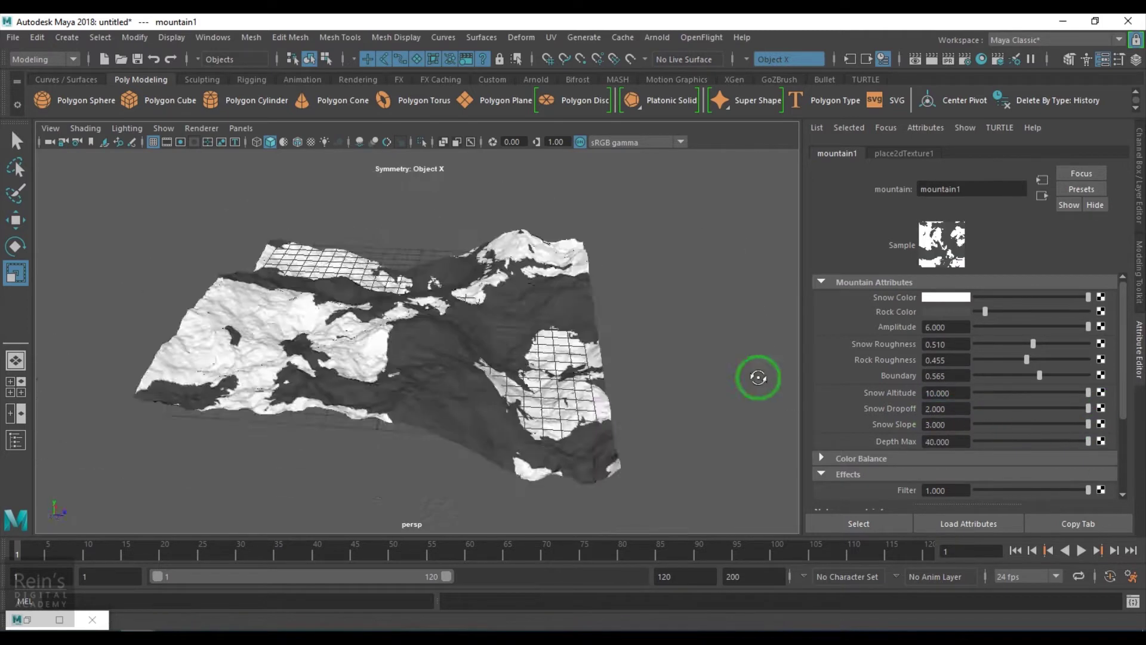
pyautogui.moveTo(762, 376)
pyautogui.keyDown('alt'); pyautogui.mouseDown()
pyautogui.moveTo(540, 384)
pyautogui.moveTo(525, 397)
pyautogui.mouseUp(); pyautogui.keyUp('alt')
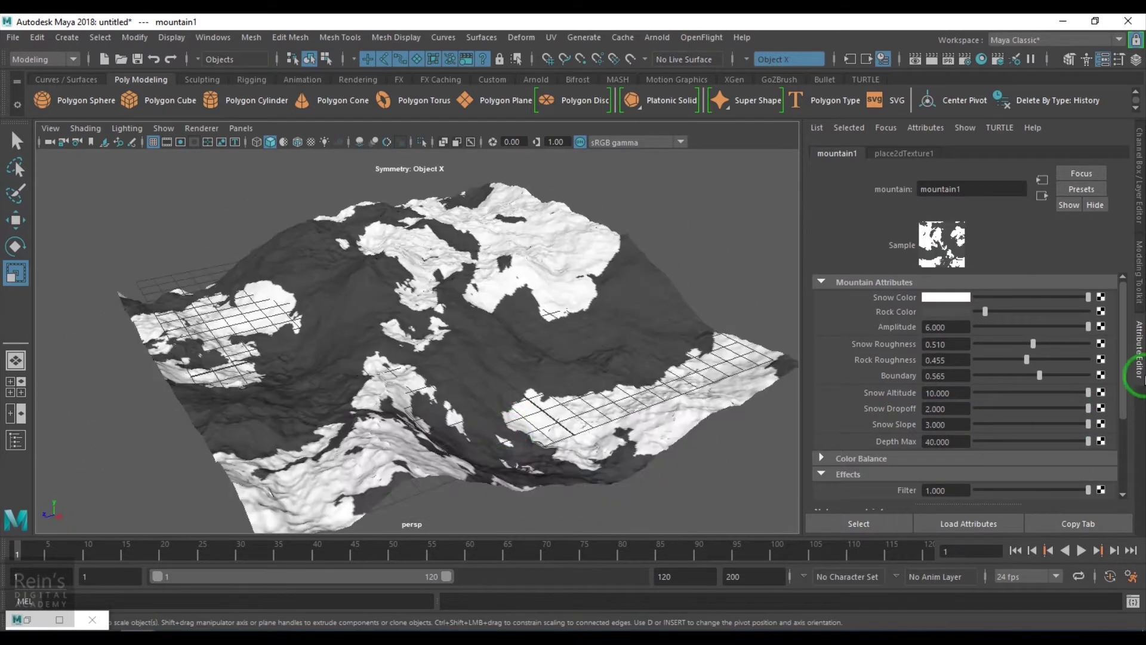
pyautogui.moveTo(1088, 326)
pyautogui.mouseDown()
pyautogui.moveTo(1016, 343)
pyautogui.moveTo(1061, 367)
pyautogui.mouseUp()
pyautogui.hotkey('ctrl', 'z')
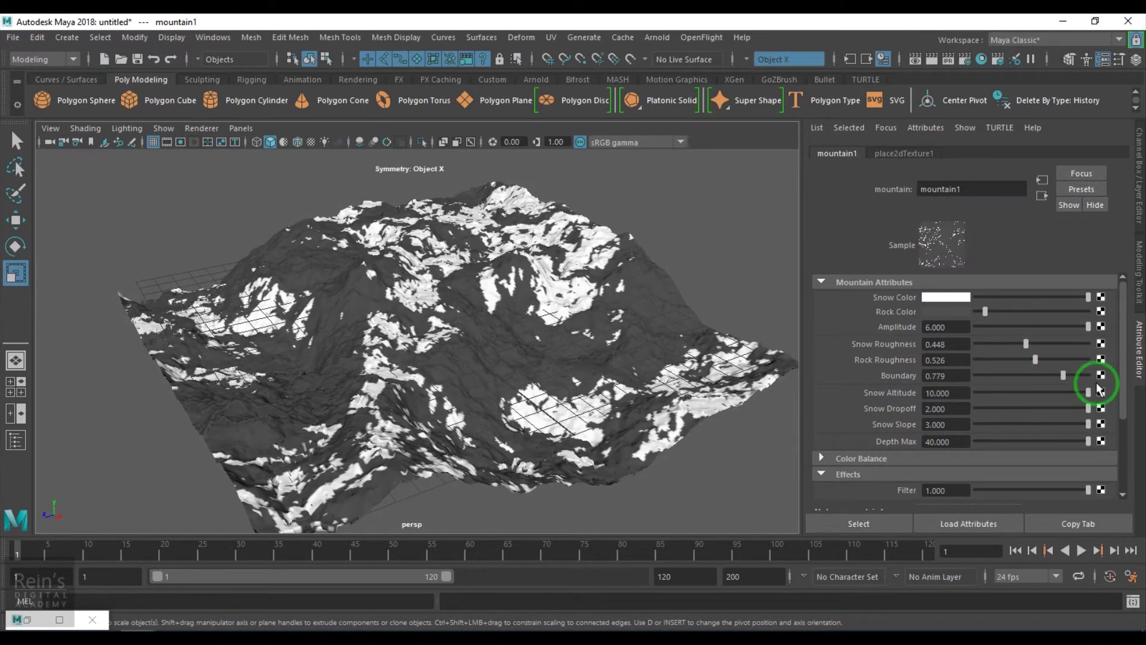
# Step: Reduce Snow Altitude, bring Depth Max to about 16.9, and briefly test Invert
pyautogui.moveTo(1079, 394)
pyautogui.mouseDown()
pyautogui.moveTo(1000, 389)
pyautogui.moveTo(1088, 392)
pyautogui.mouseUp()
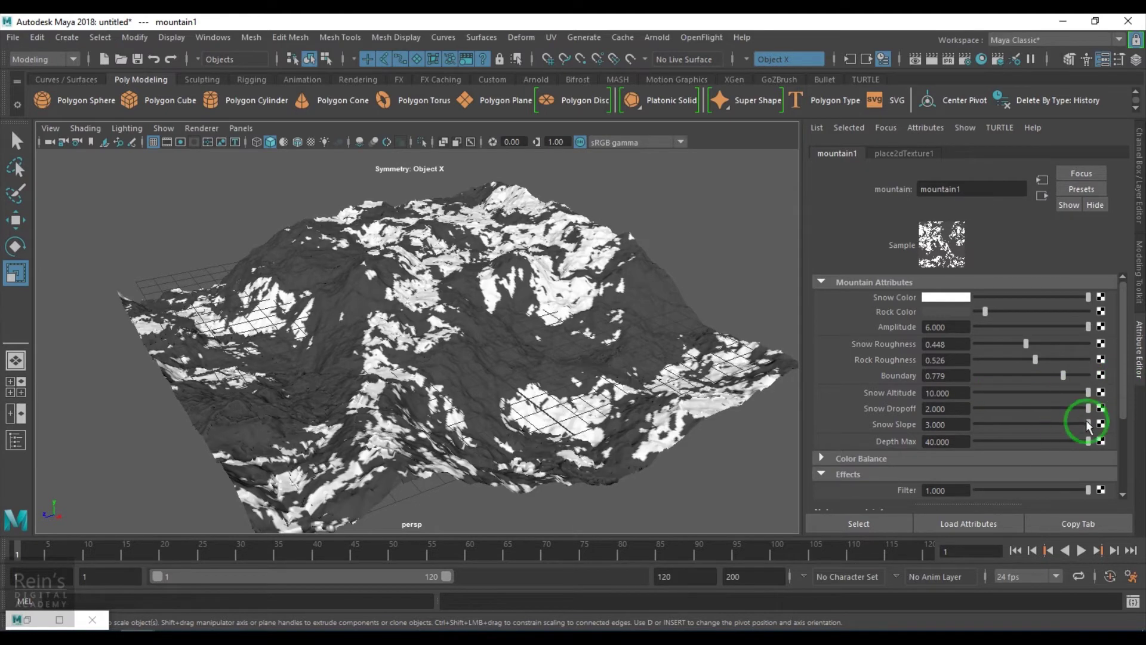
pyautogui.click(982, 442)
pyautogui.moveTo(983, 445); pyautogui.dragTo(1001, 444)
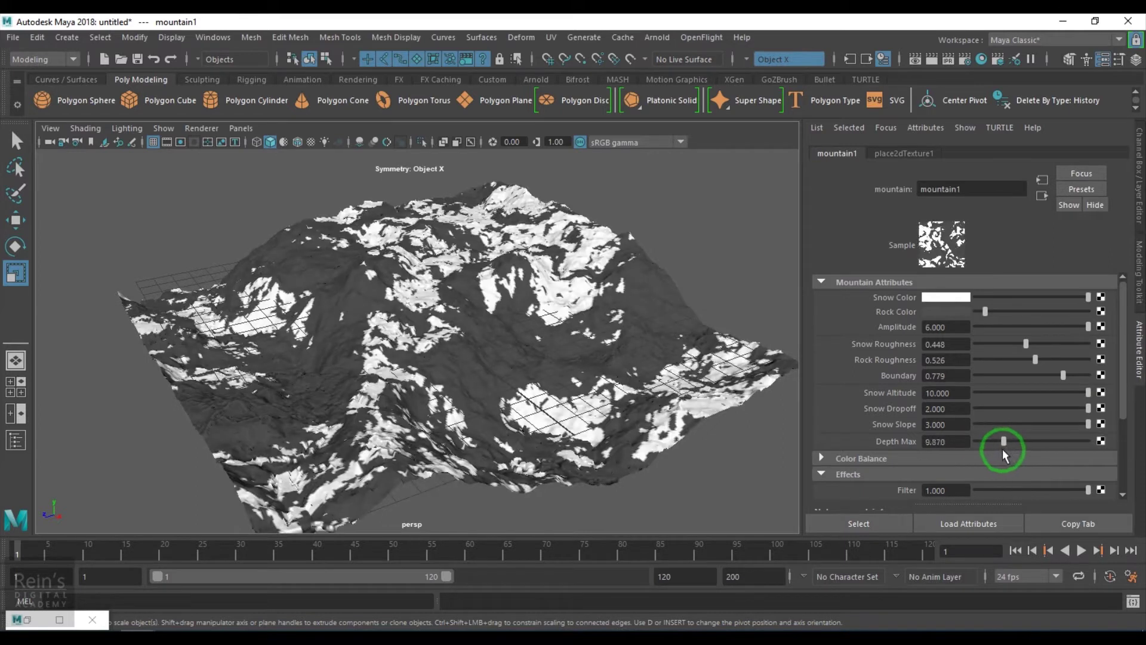
pyautogui.moveTo(1002, 445); pyautogui.dragTo(1022, 444)
pyautogui.scroll(-2, 1022, 444)
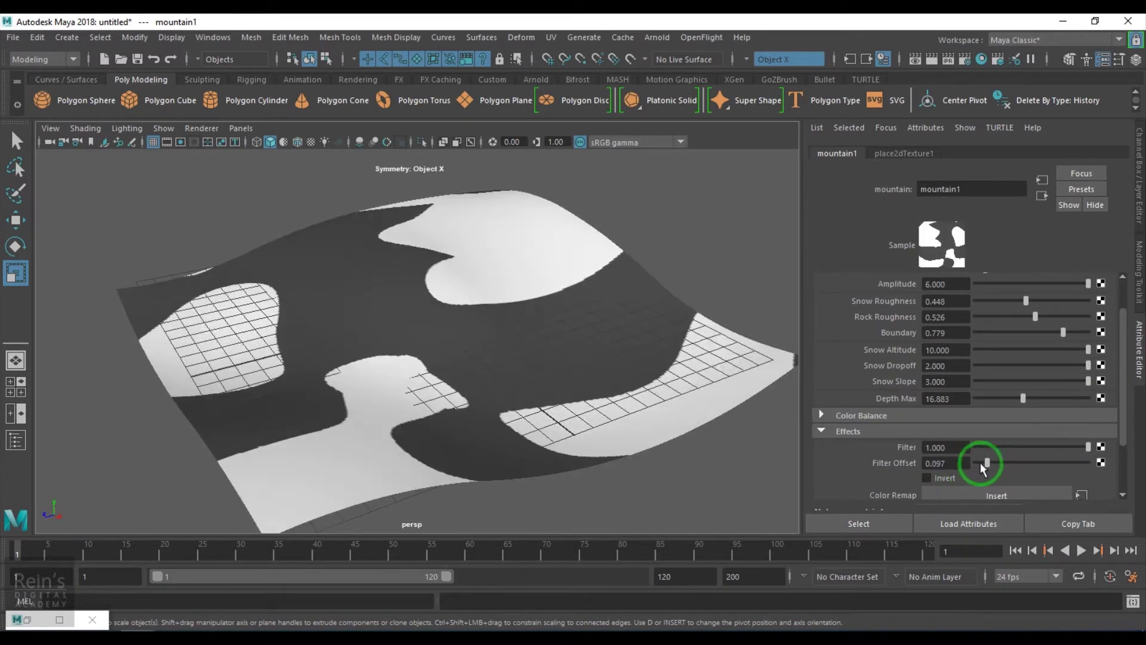
pyautogui.click(946, 476)
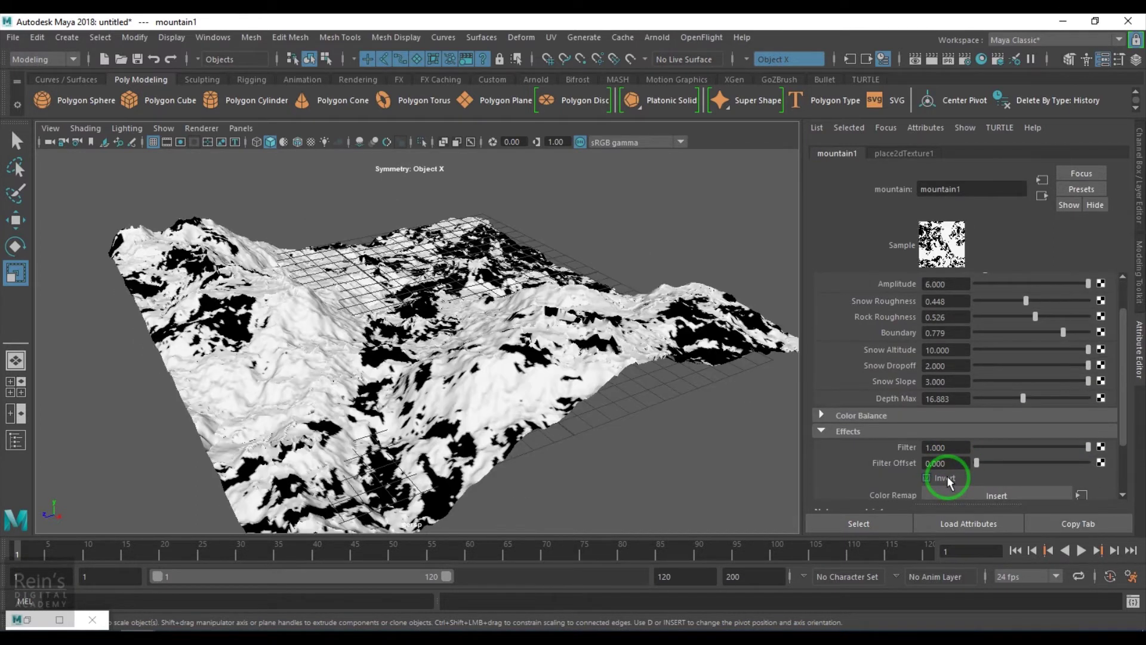
pyautogui.click(947, 476)
pyautogui.scroll(2, 998, 328)
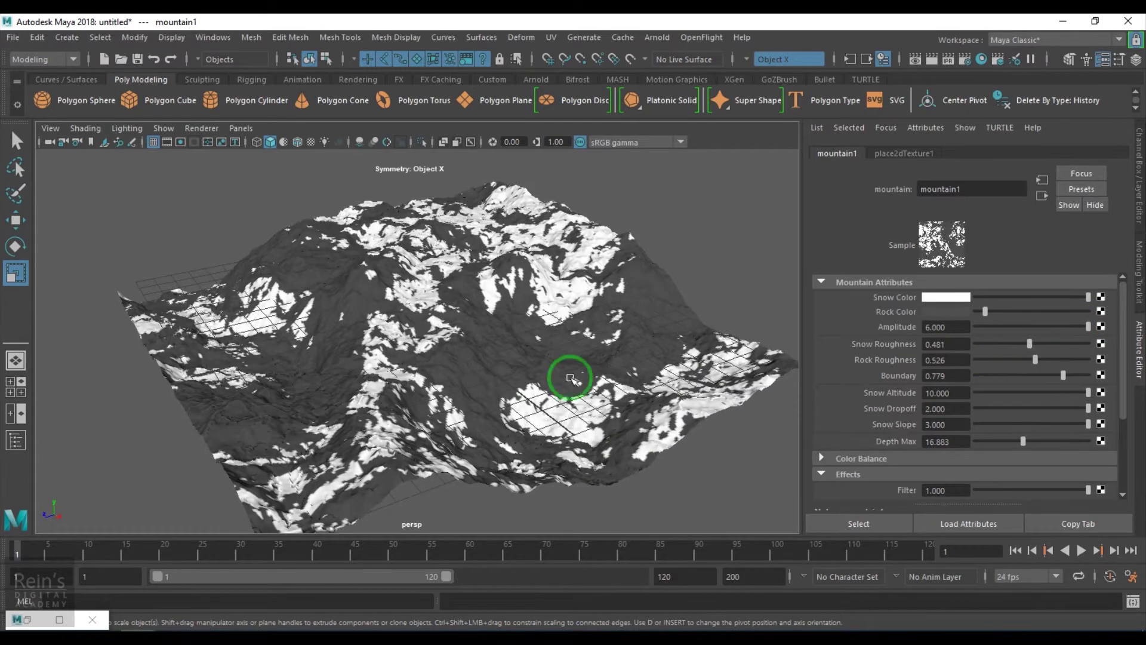
# Step: Set place2dTexture1's Repeat UV to 0.15 and 0.15
pyautogui.click(904, 154)
pyautogui.doubleClick(947, 408)
pyautogui.write('0.3')
pyautogui.press('Return')
pyautogui.click(998, 408)
pyautogui.write('0.3')
pyautogui.press('Return')
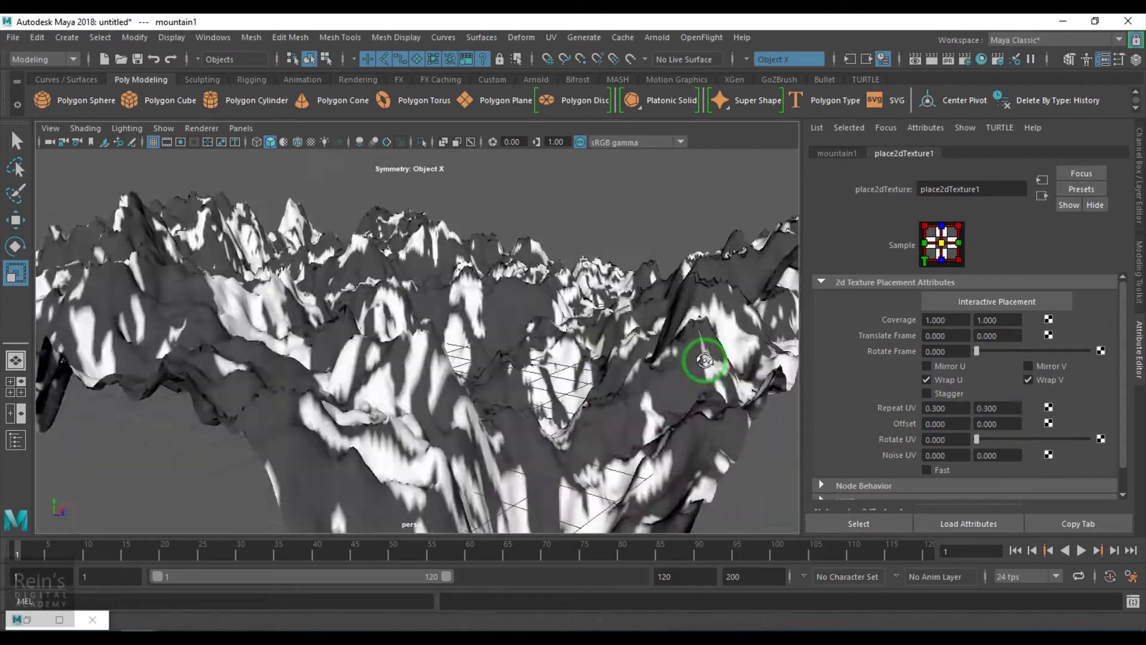
pyautogui.doubleClick(947, 408)
pyautogui.write('0.15')
pyautogui.press('Return')
pyautogui.moveTo(511, 371)
pyautogui.keyDown('alt'); pyautogui.mouseDown()
pyautogui.moveTo(614, 386)
pyautogui.moveTo(371, 385)
pyautogui.moveTo(379, 366)
pyautogui.mouseUp(); pyautogui.keyUp('alt')
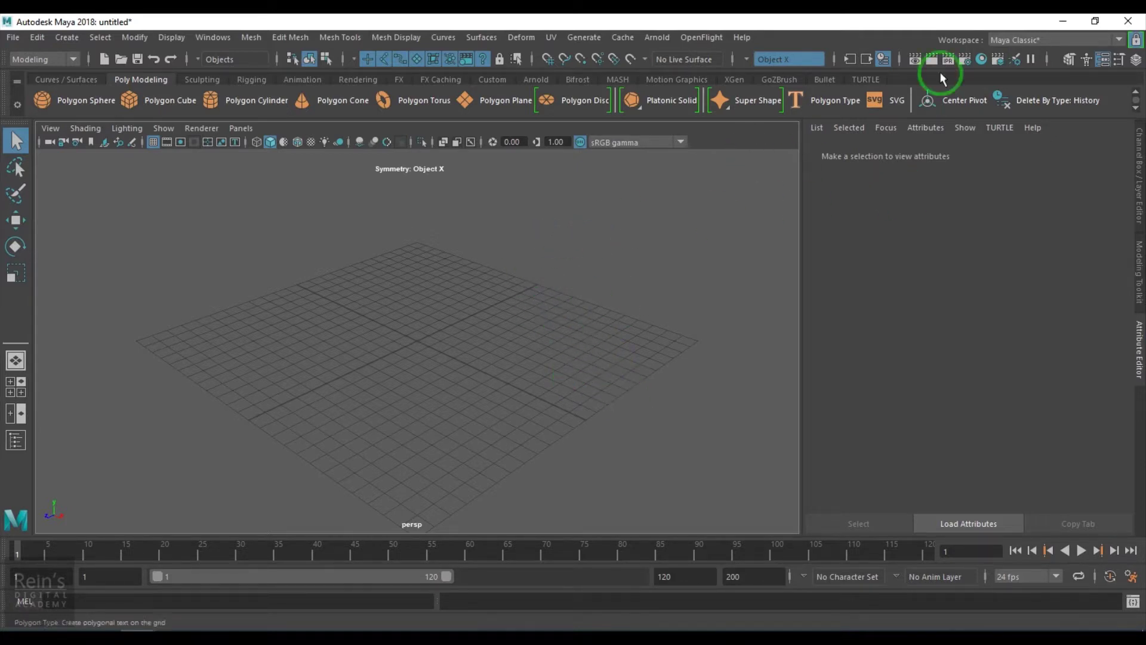
# Step: Open the Hypershade editor from the status line
pyautogui.click(990, 61)
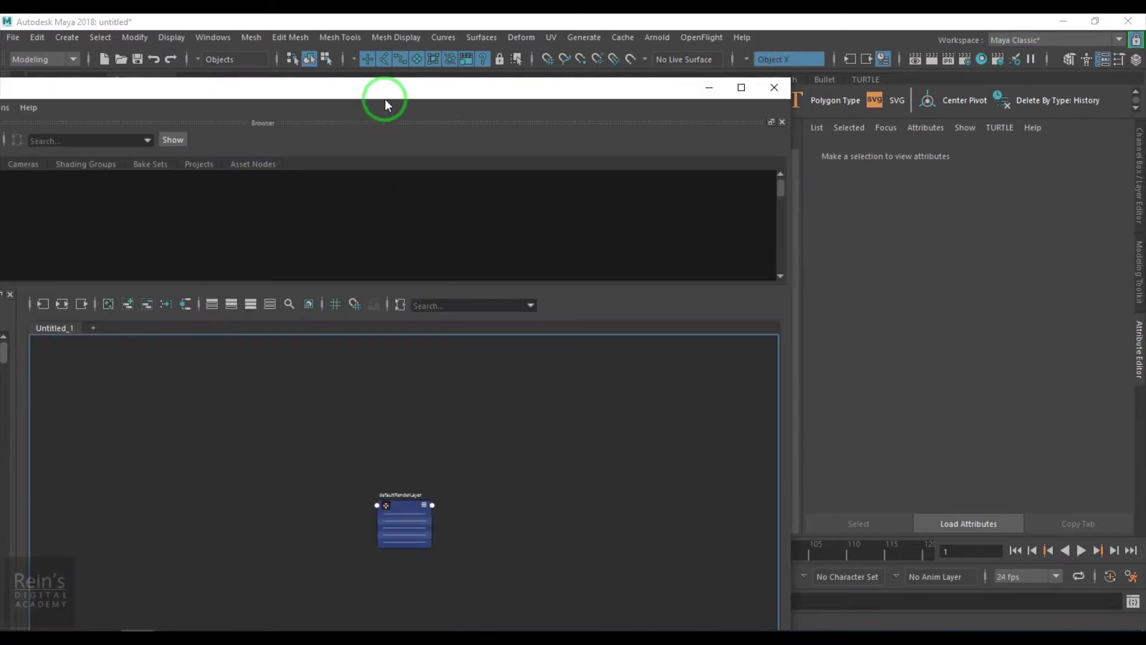
# Step: Create a heightField1 node in Hypershade from Maya Utilities
pyautogui.moveTo(385, 89); pyautogui.dragTo(831, 57)
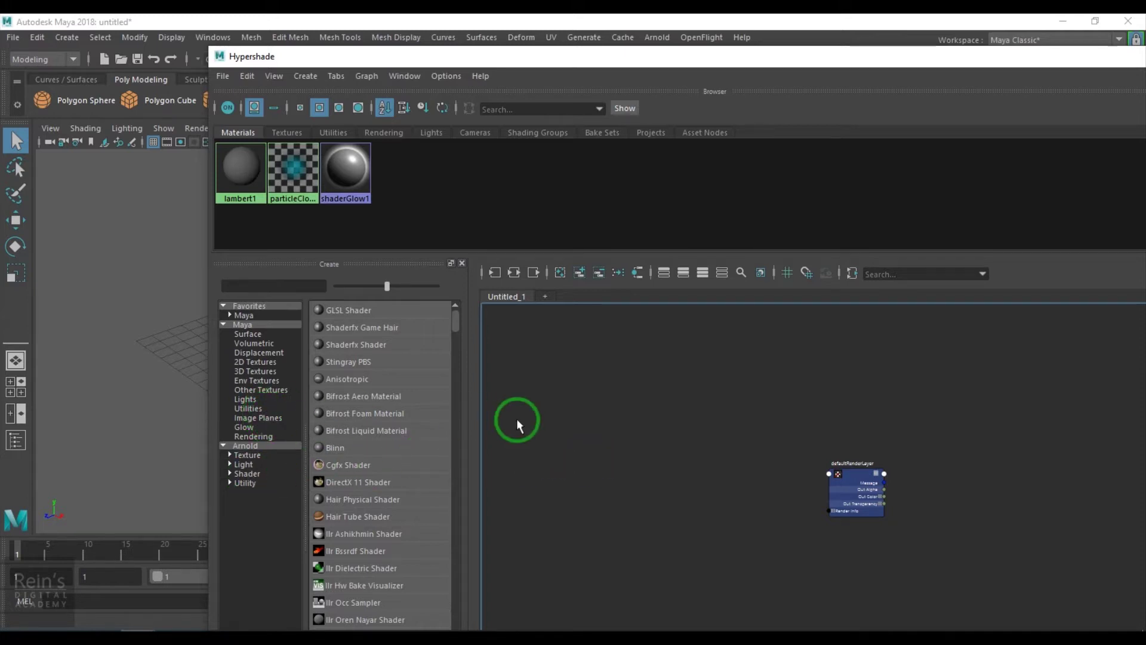
pyautogui.click(249, 408)
pyautogui.scroll(-4, 373, 459)
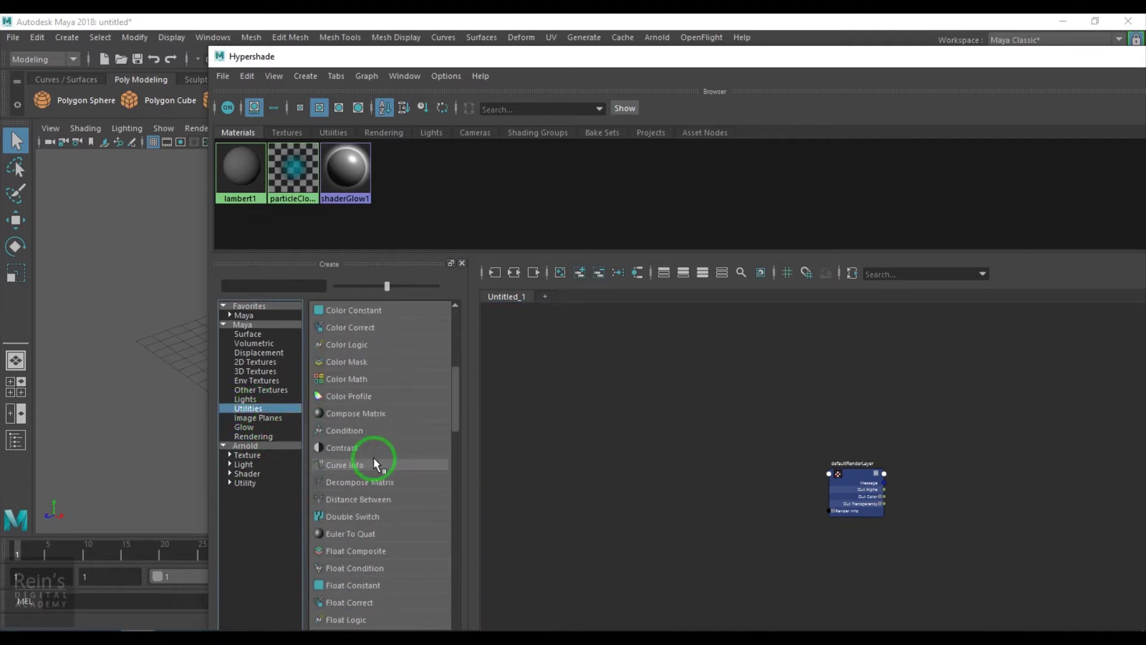
pyautogui.scroll(-6, 373, 458)
pyautogui.scroll(3, 374, 465)
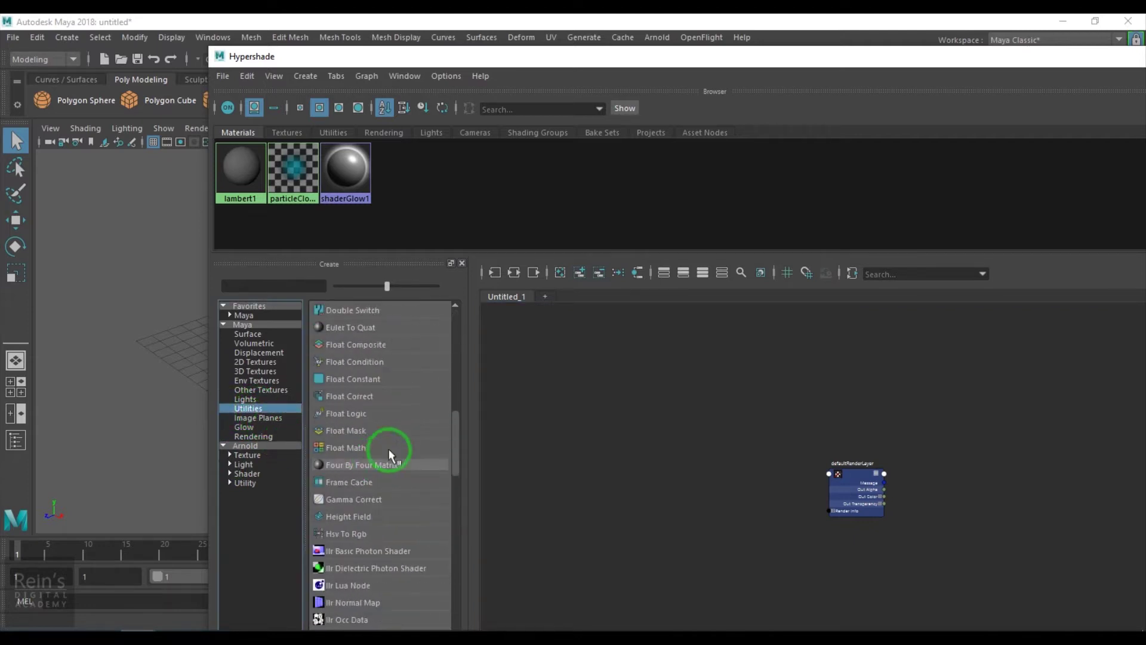
pyautogui.moveTo(388, 285); pyautogui.dragTo(449, 292)
pyautogui.scroll(-3, 378, 484)
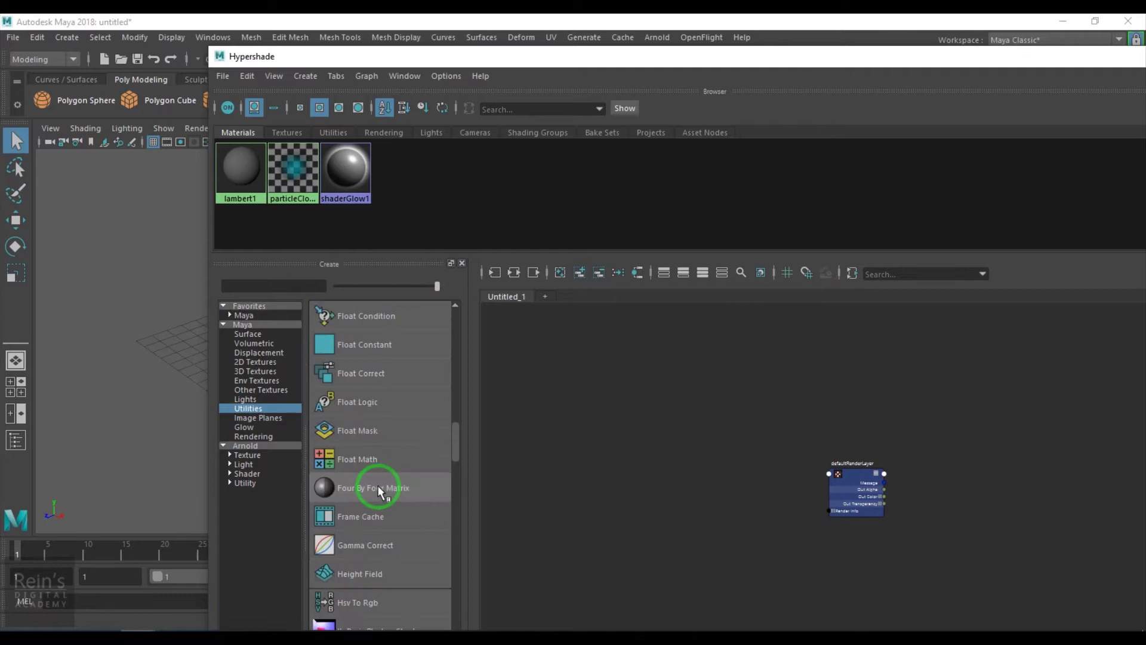
pyautogui.moveTo(384, 490); pyautogui.dragTo(641, 443)
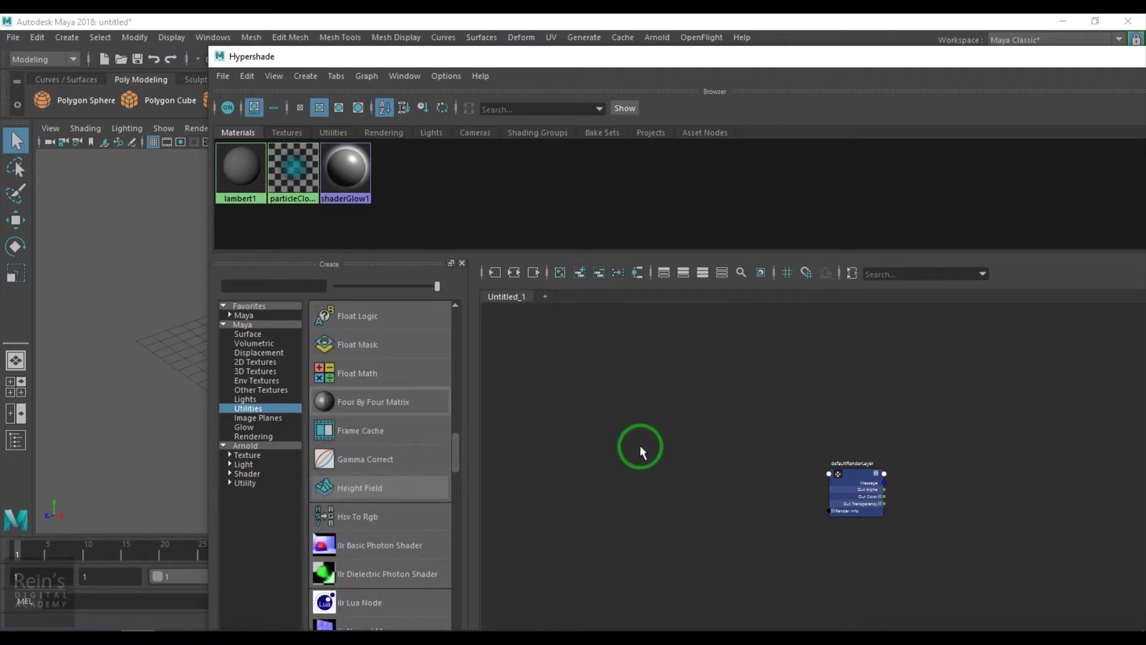
pyautogui.press('Tab')
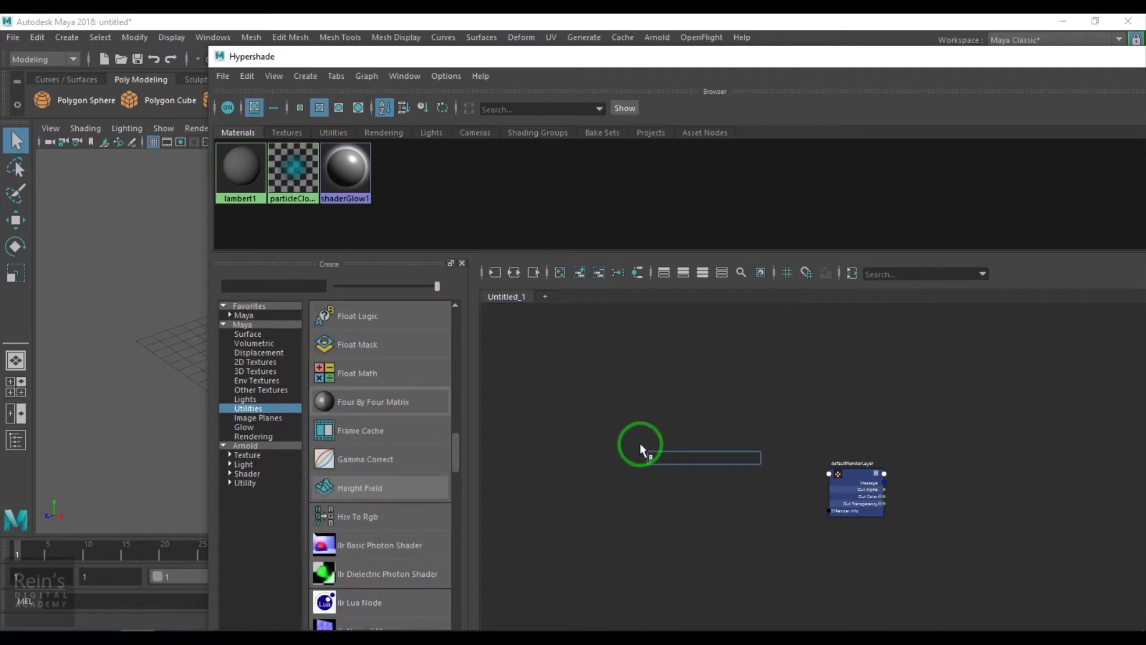
pyautogui.write('he')
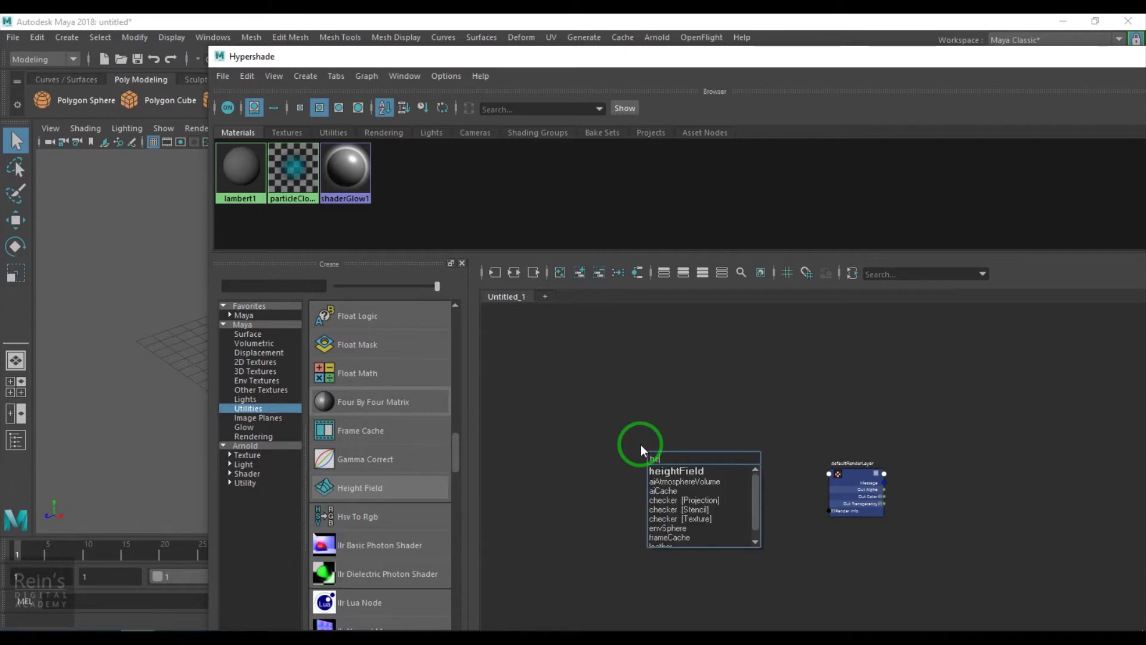
pyautogui.write('igh')
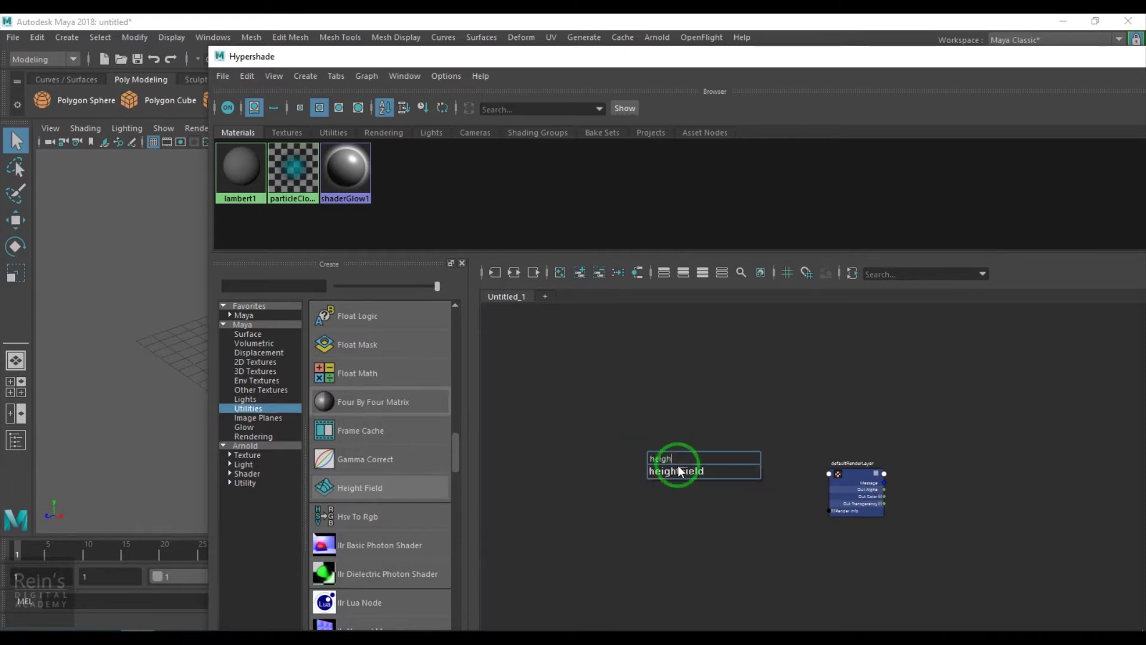
pyautogui.click(681, 472)
# Step: Scale the heightField plane up across the grid and show it in wireframe
pyautogui.moveTo(663, 463); pyautogui.dragTo(746, 400)
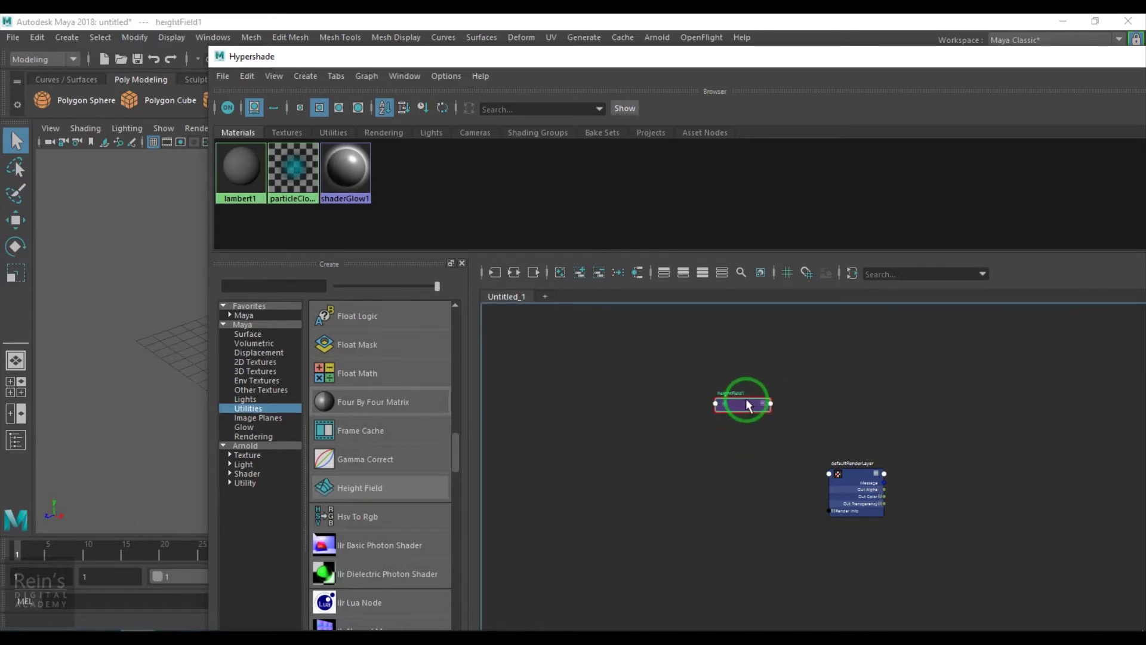
pyautogui.moveTo(803, 64); pyautogui.dragTo(995, 600)
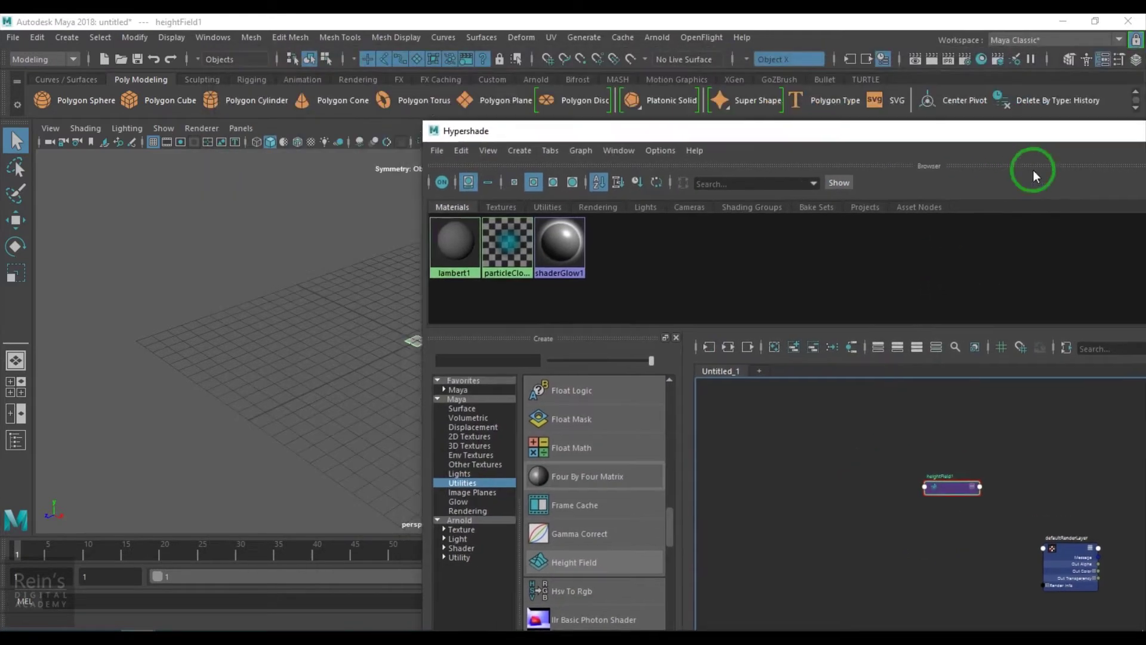
pyautogui.keyDown('alt'); pyautogui.moveTo(448, 384); pyautogui.dragTo(504, 410); pyautogui.keyUp('alt')
pyautogui.press('r')
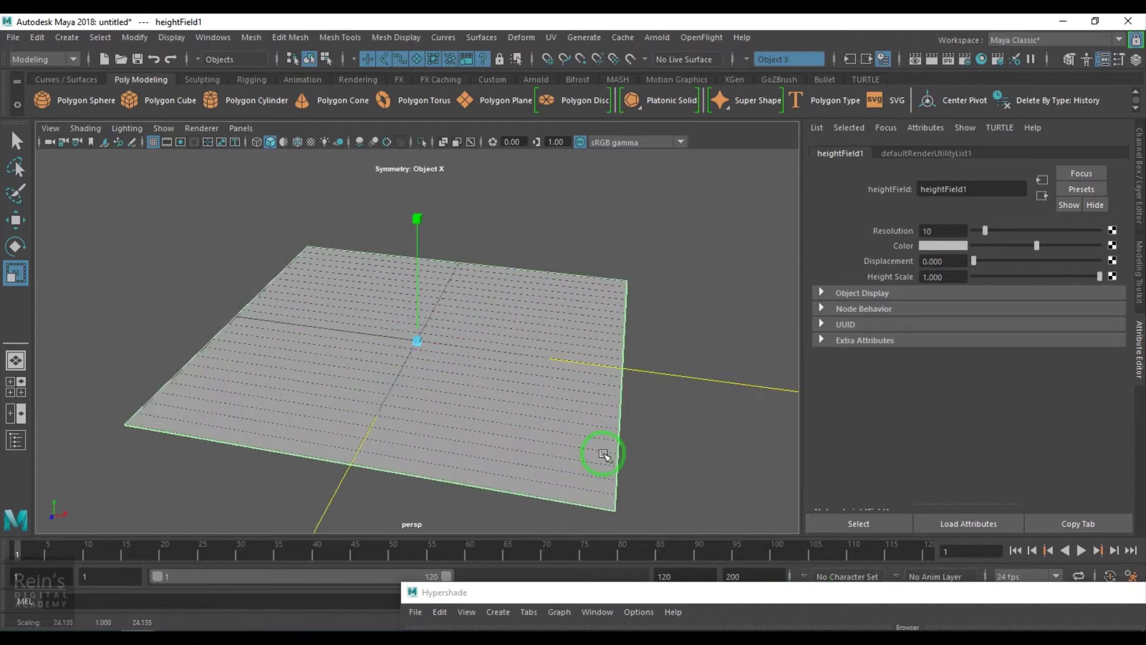
pyautogui.moveTo(504, 412); pyautogui.dragTo(615, 461)
pyautogui.keyDown('alt'); pyautogui.moveTo(455, 415); pyautogui.dragTo(471, 410); pyautogui.keyUp('alt')
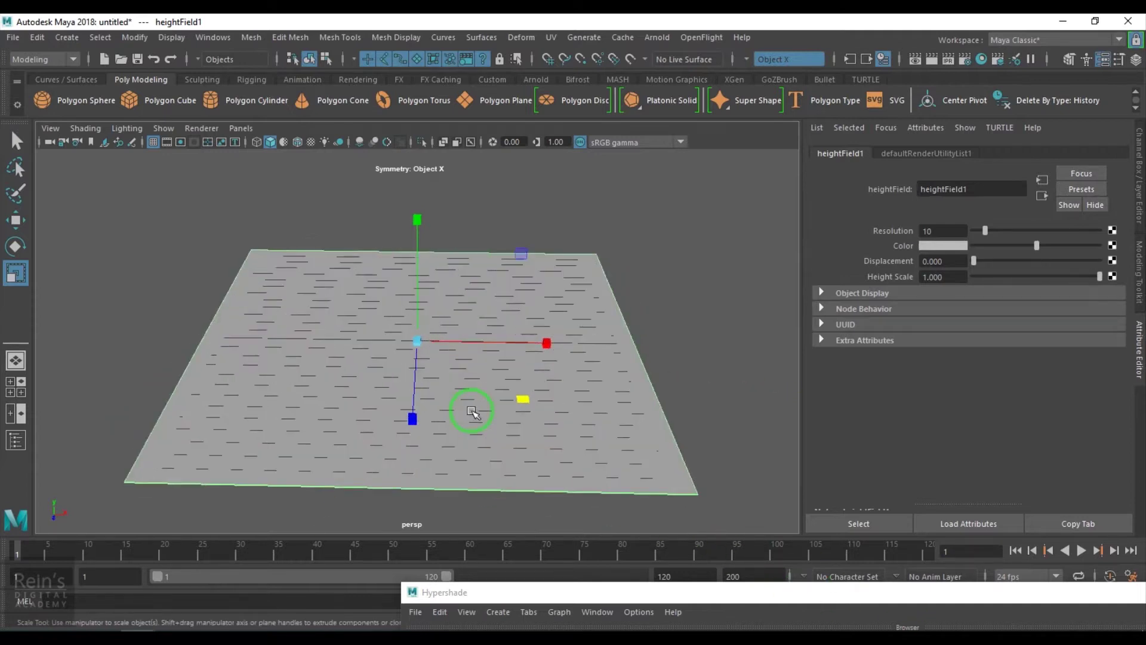
pyautogui.press('4')
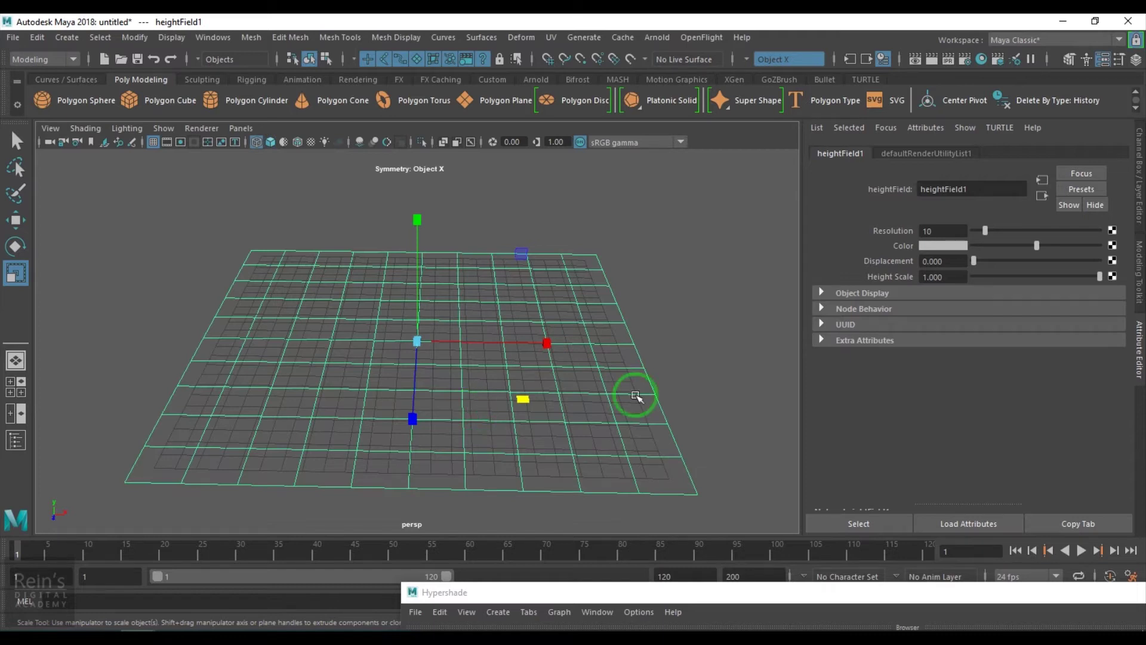
# Step: Set heightField1's Resolution to 250 and bring Hypershade back into view
pyautogui.moveTo(986, 232); pyautogui.dragTo(1136, 243)
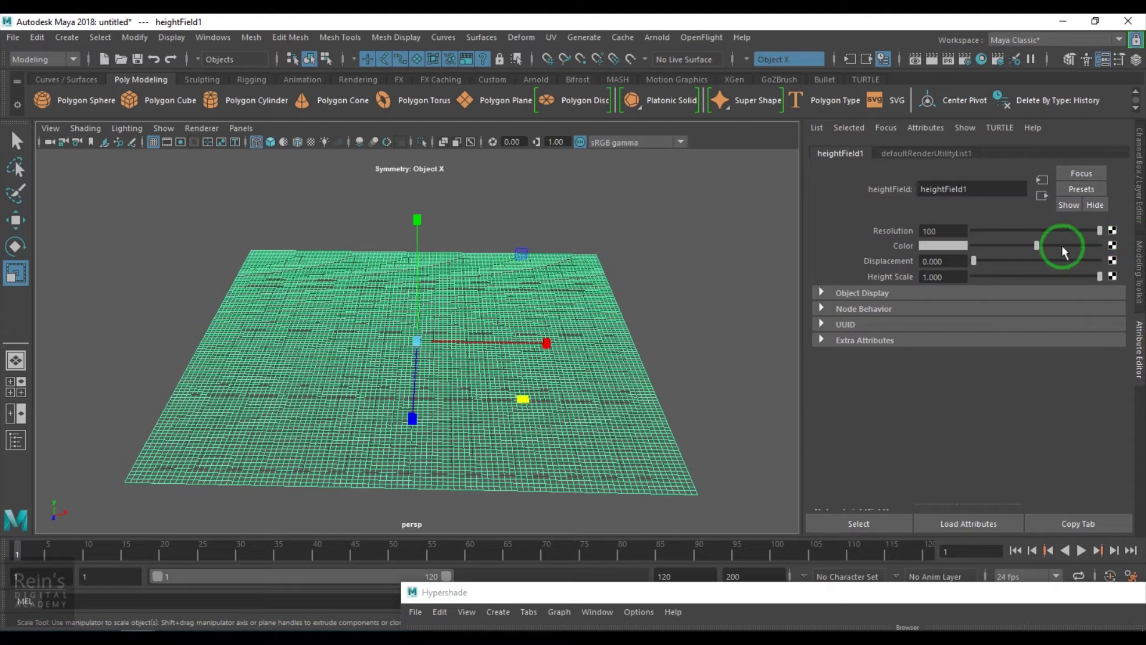
pyautogui.click(962, 232)
pyautogui.write('25')
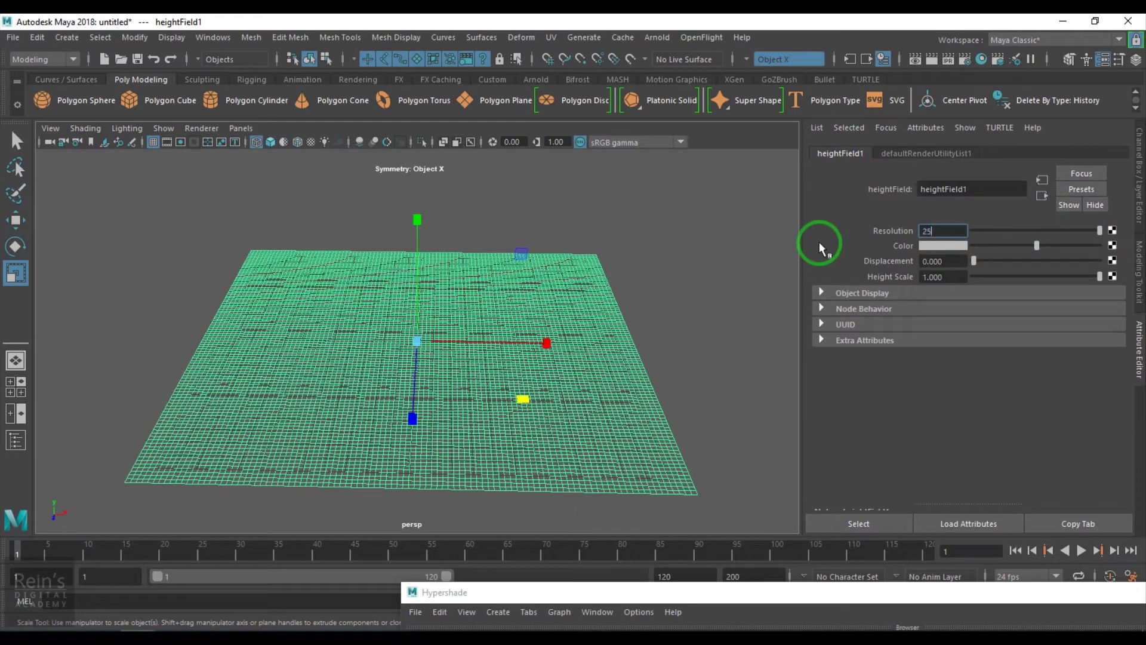
pyautogui.write('0')
pyautogui.press('Return')
pyautogui.click(491, 439)
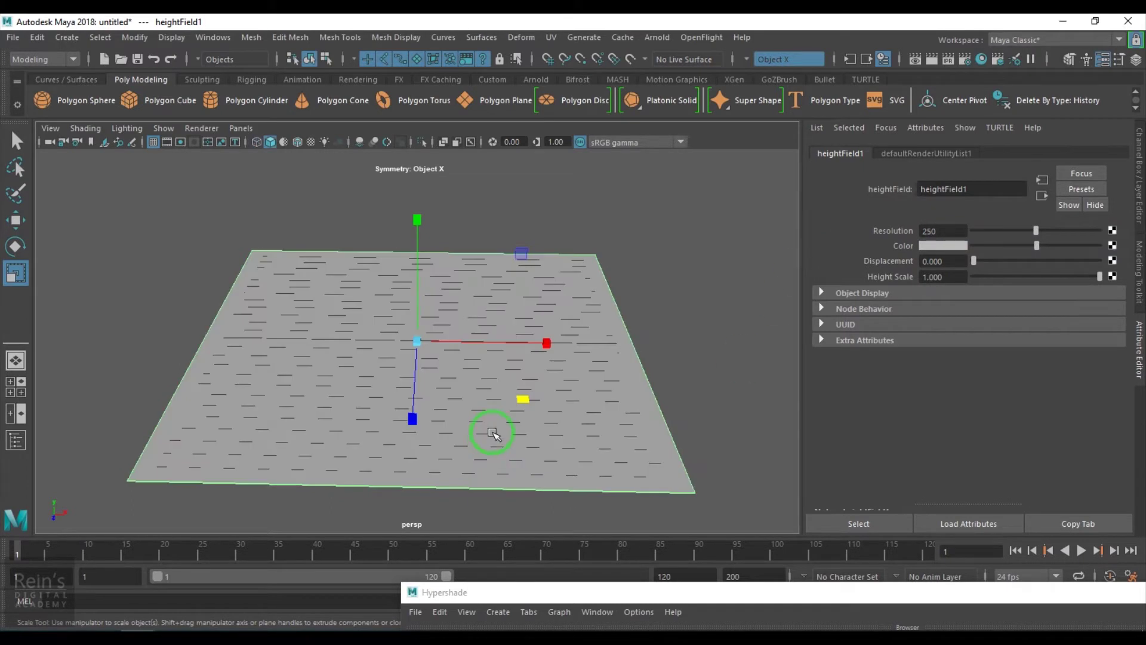
pyautogui.moveTo(628, 593); pyautogui.dragTo(407, 67)
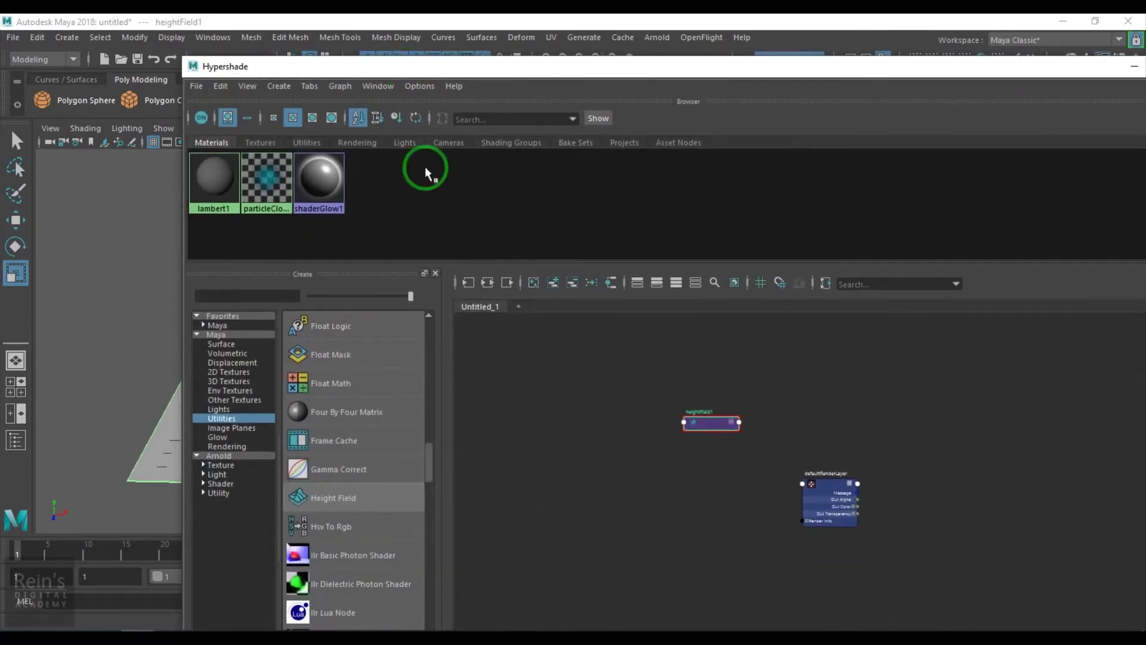
# Step: Create a Mountain texture from 2D Textures and place it beside heightField1
pyautogui.click(720, 504)
pyautogui.click(238, 372)
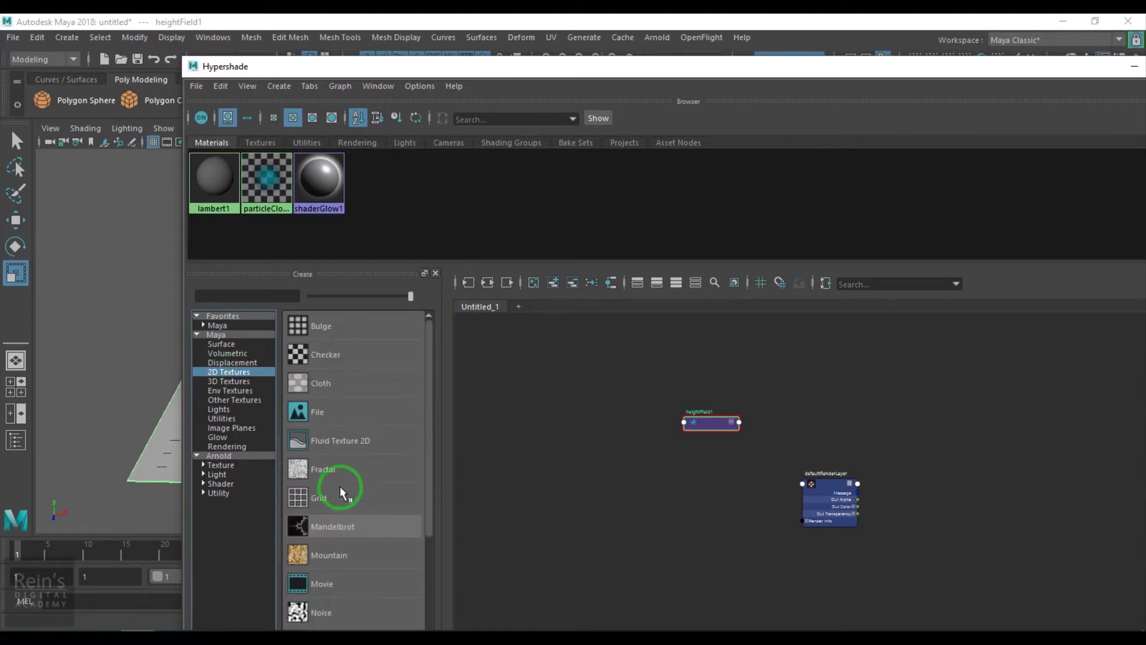
pyautogui.click(332, 557)
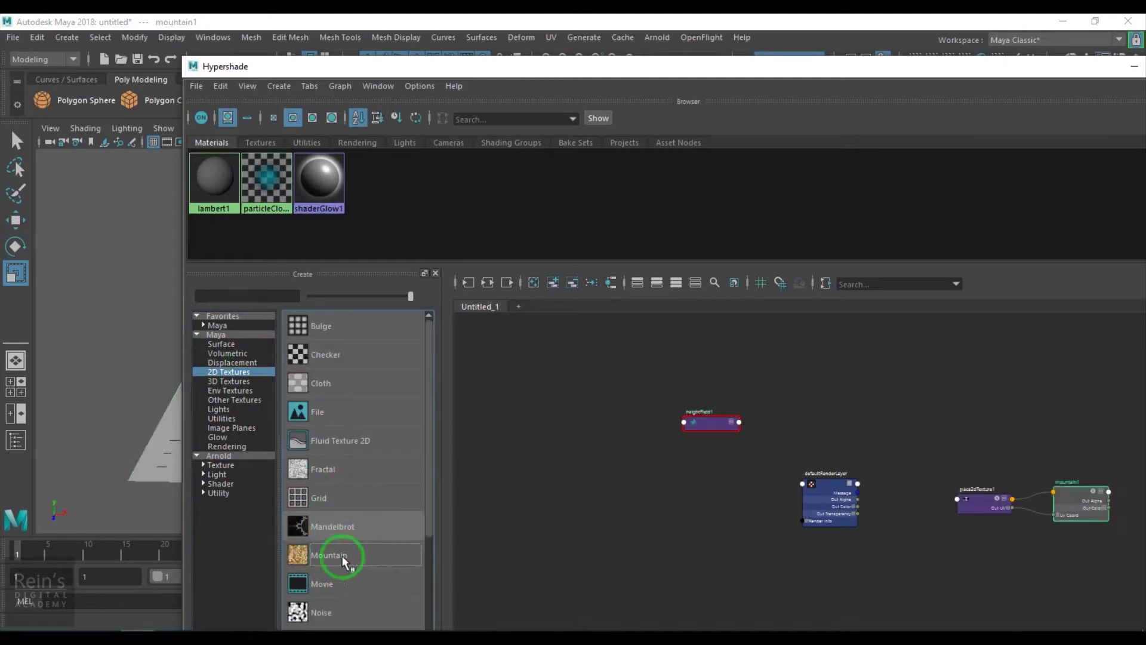
pyautogui.moveTo(960, 434)
pyautogui.mouseDown()
pyautogui.moveTo(1085, 521)
pyautogui.moveTo(911, 517)
pyautogui.moveTo(551, 430)
pyautogui.mouseUp()
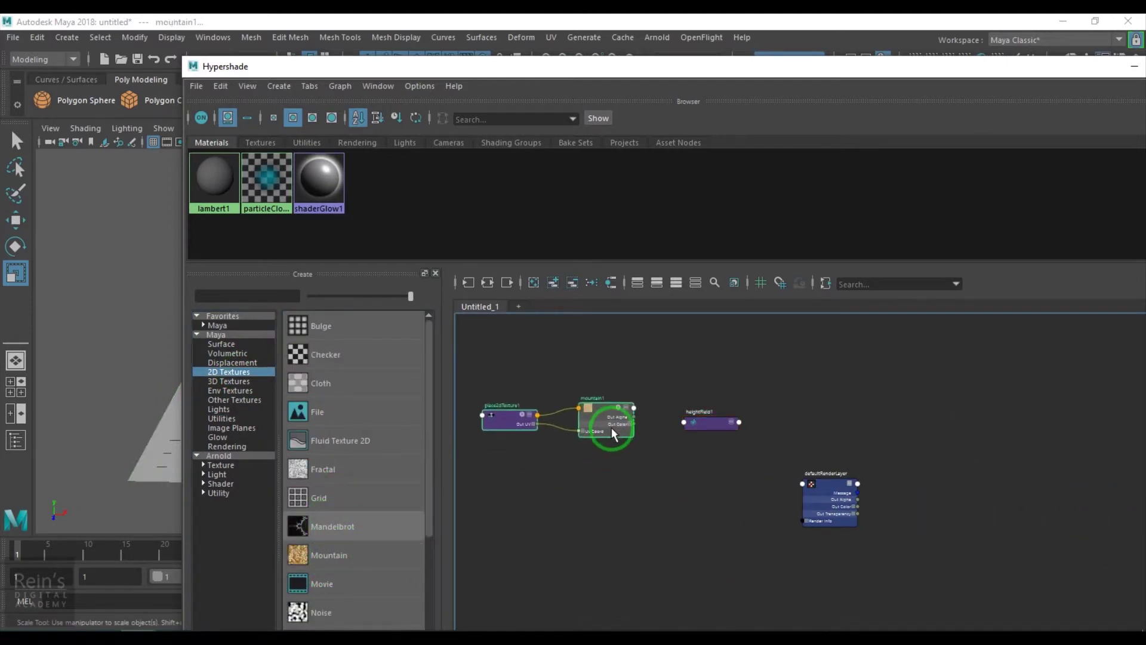
# Step: Select heightField1 and drag mountain1 onto it to list connectable attributes
pyautogui.moveTo(944, 65); pyautogui.dragTo(427, 72)
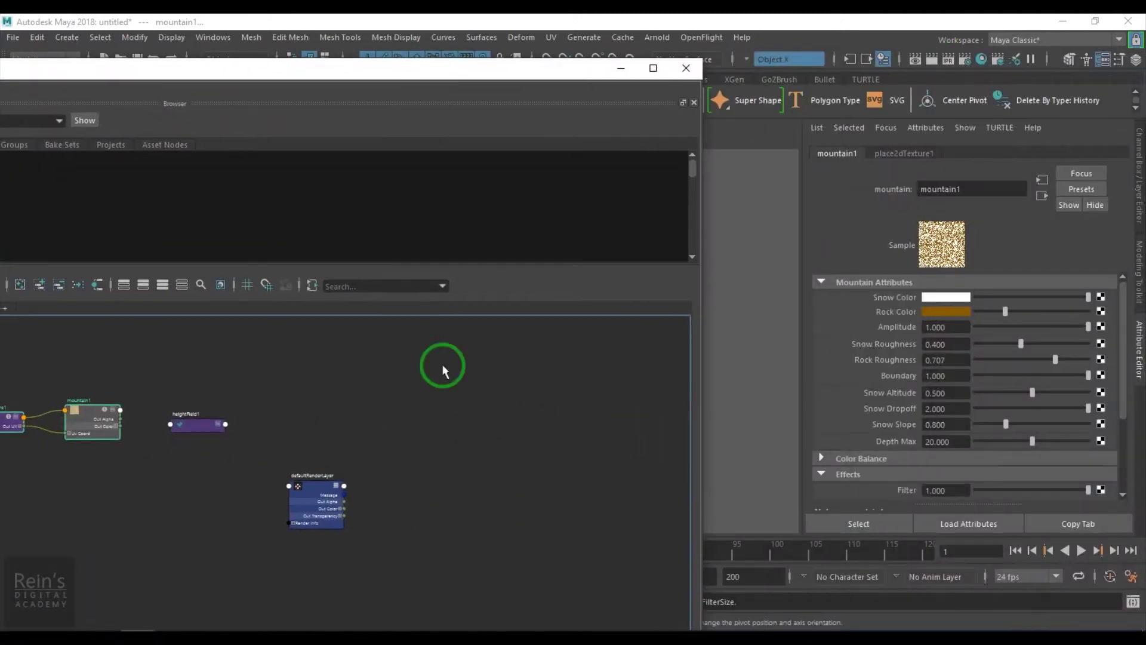
pyautogui.keyDown('alt'); pyautogui.moveTo(440, 367); pyautogui.dragTo(609, 414, button='middle'); pyautogui.keyUp('alt')
pyautogui.scroll(3, 609, 415)
pyautogui.scroll(2, 585, 517)
pyautogui.click(583, 460)
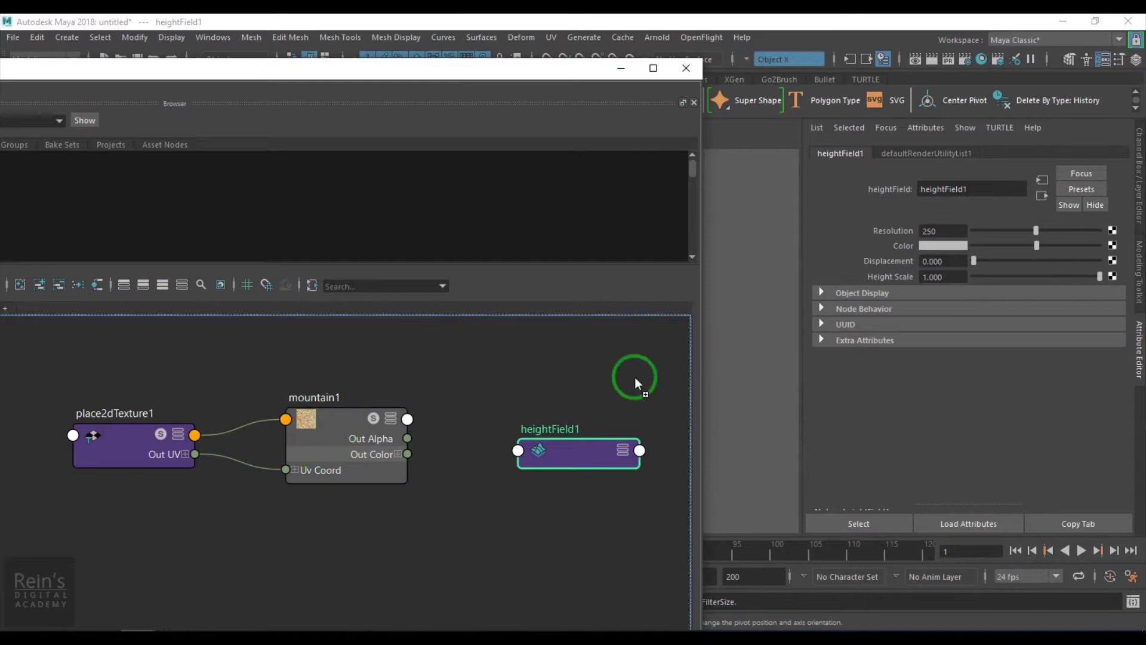
pyautogui.moveTo(636, 377); pyautogui.dragTo(900, 260, button='middle')
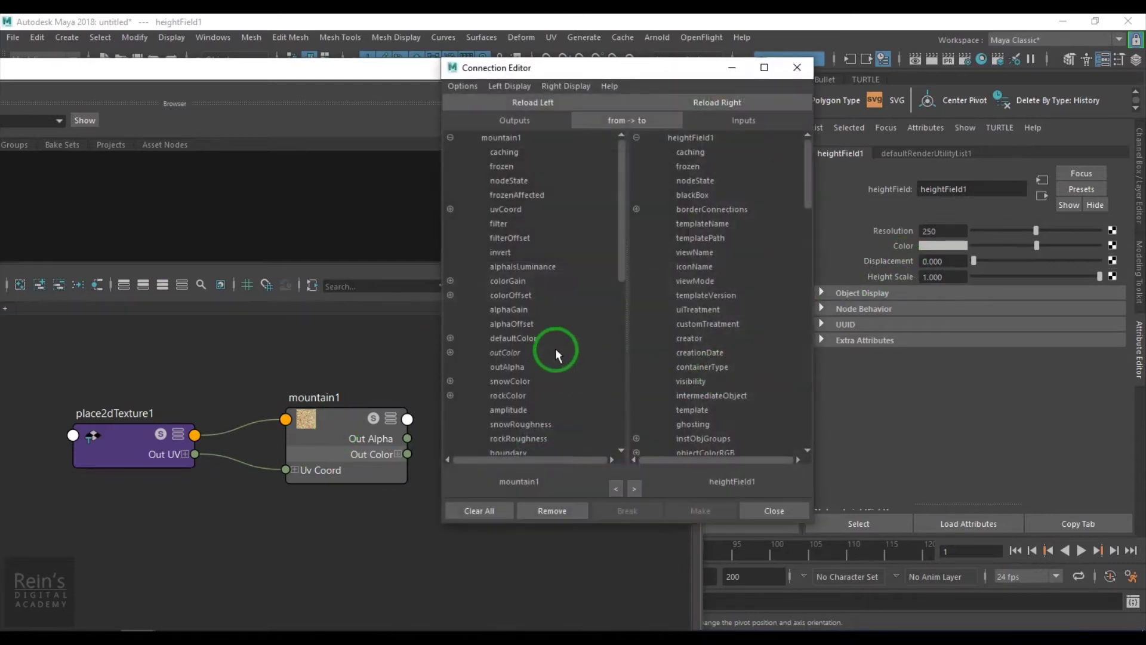
pyautogui.scroll(-5, 555, 348)
pyautogui.scroll(-1, 555, 347)
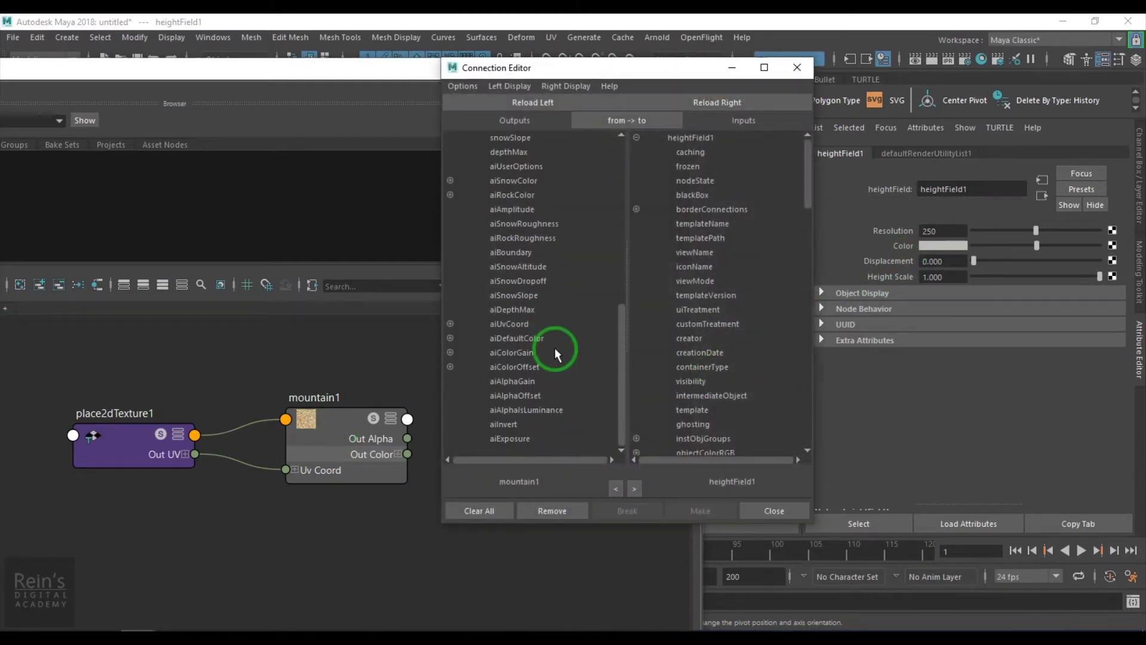
pyautogui.scroll(3, 554, 348)
pyautogui.scroll(3, 554, 348)
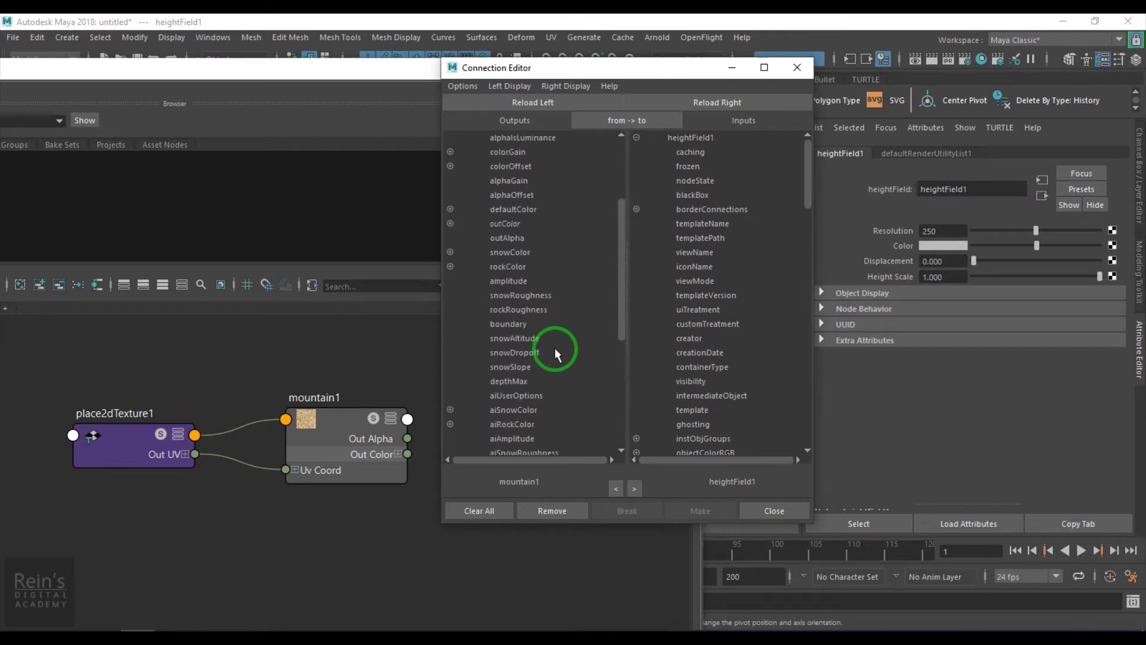
# Step: Connect mountain1's outAlpha to heightField1's displacement and close the Connection Editor
pyautogui.click(524, 238)
pyautogui.scroll(-10, 756, 370)
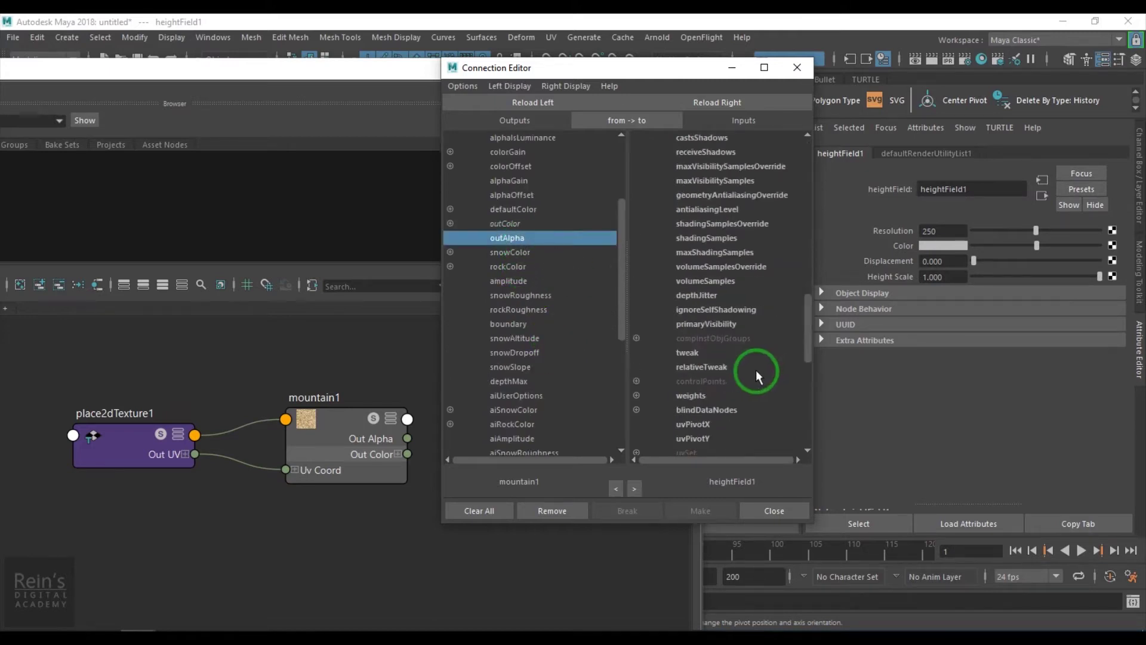
pyautogui.scroll(-5, 742, 378)
pyautogui.click(703, 424)
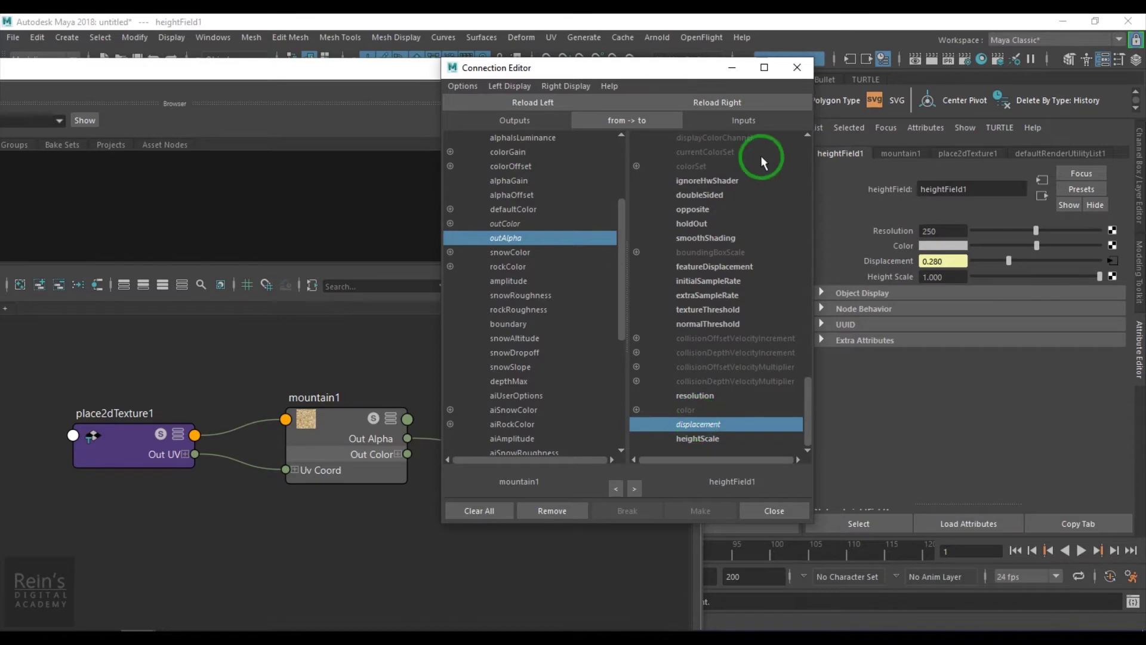
pyautogui.click(797, 67)
# Step: Link mountain1's Out Color to heightField1's Color and inspect the snowy peaks up close
pyautogui.click(566, 456)
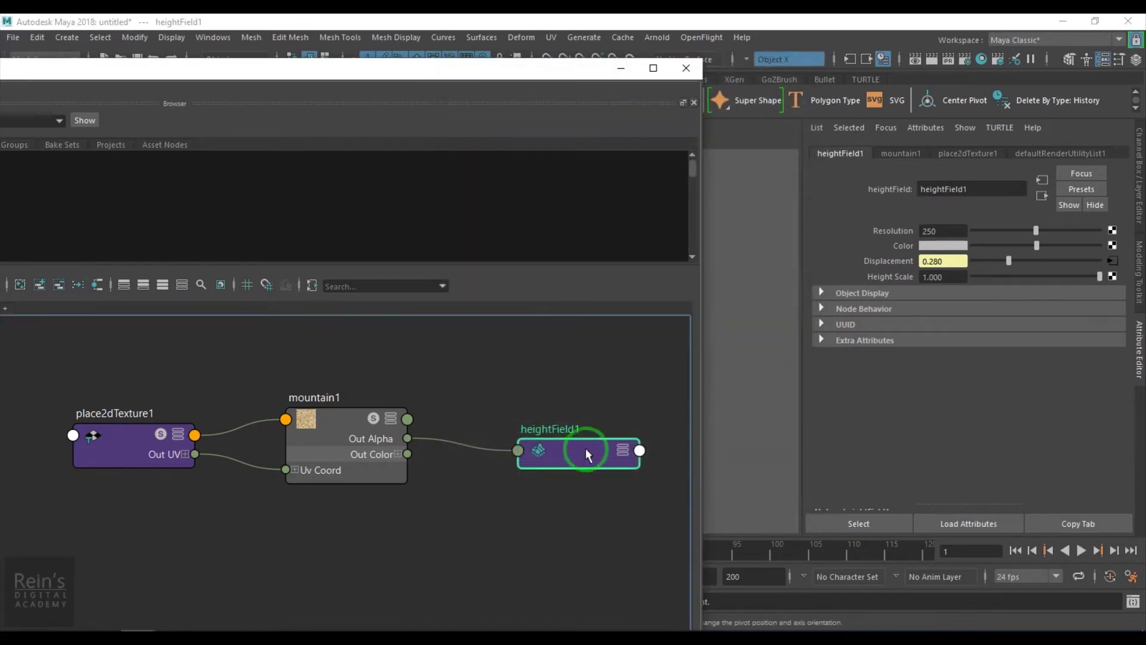
pyautogui.moveTo(889, 253); pyautogui.dragTo(891, 249, button='middle')
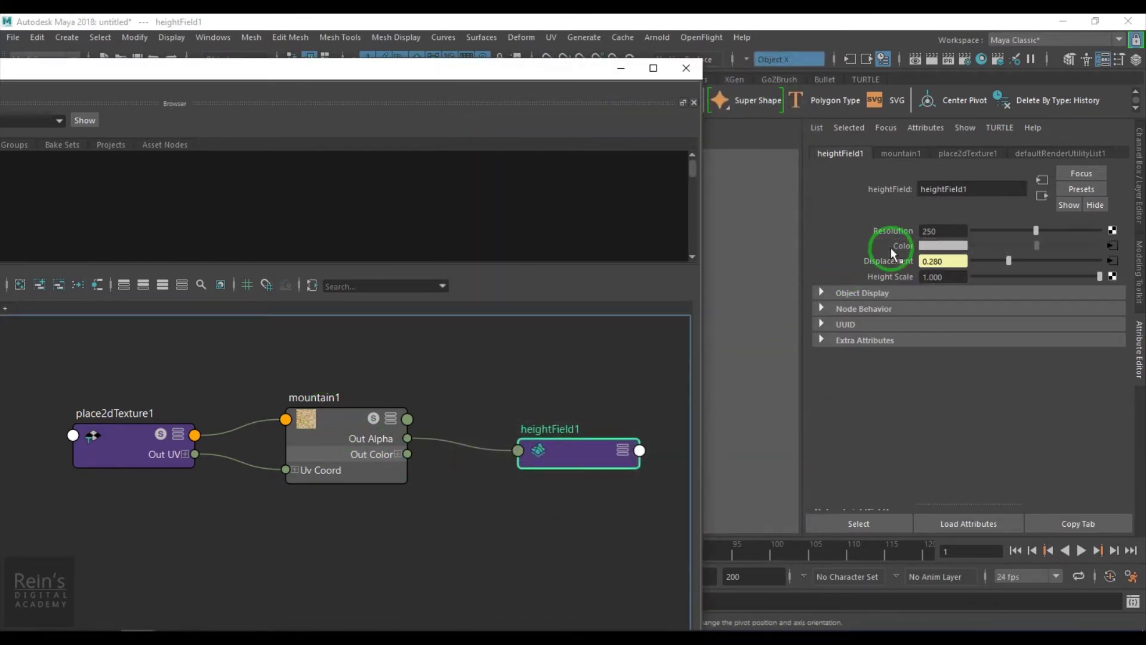
pyautogui.click(338, 425)
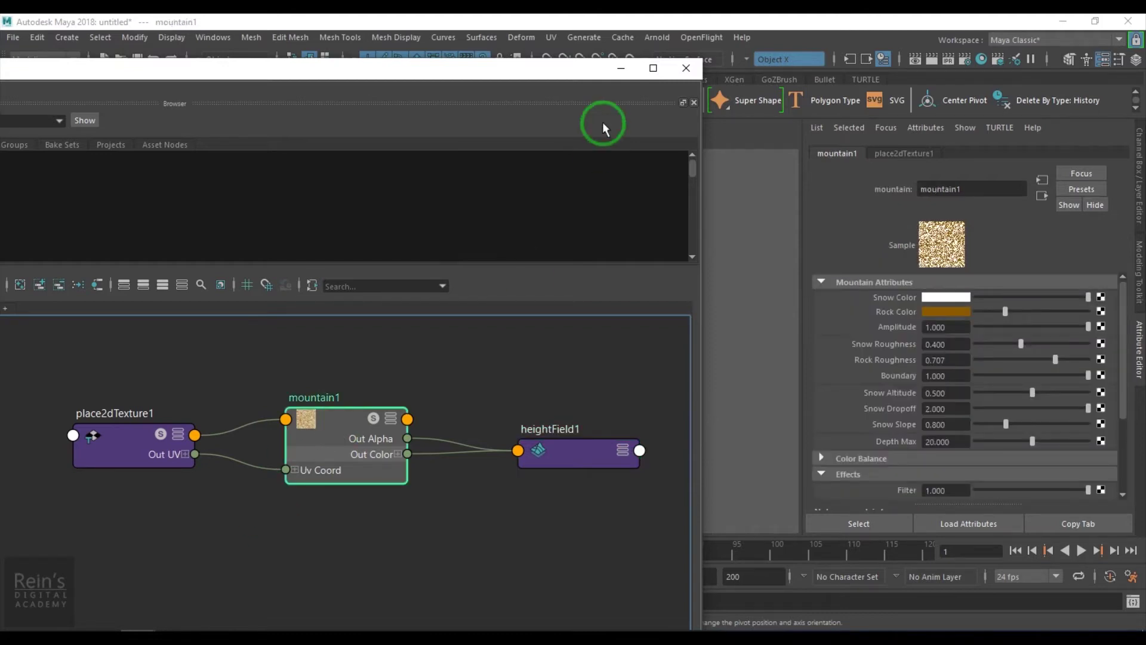
pyautogui.moveTo(529, 79); pyautogui.dragTo(573, 608)
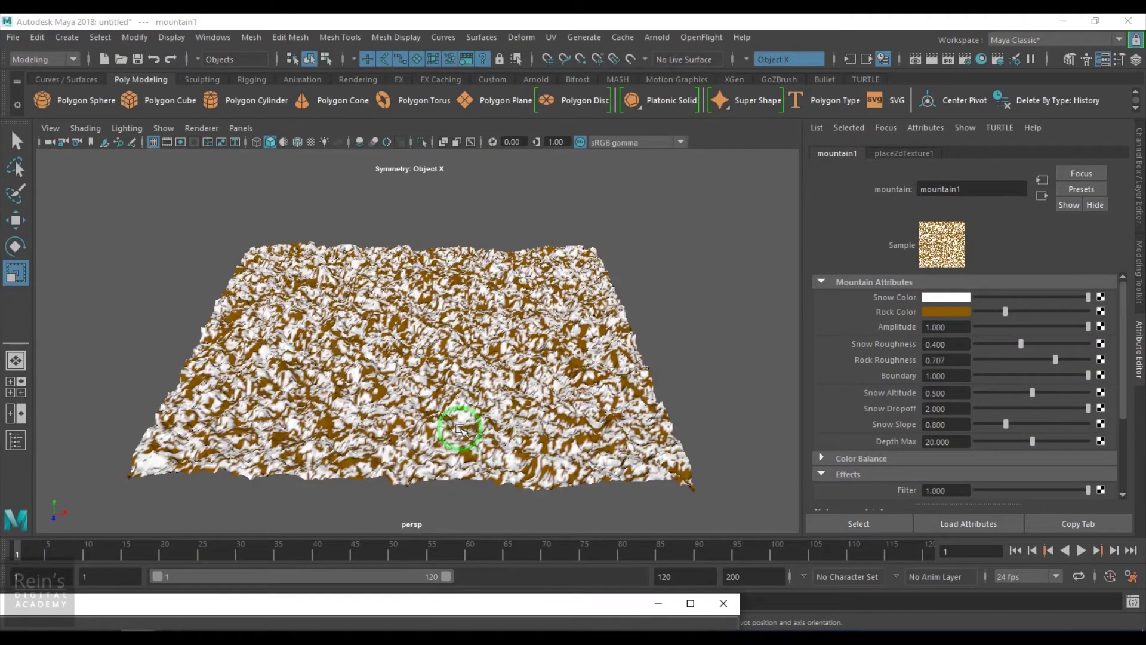
pyautogui.keyDown('alt'); pyautogui.moveTo(554, 405); pyautogui.dragTo(640, 545, button='right'); pyautogui.keyUp('alt')
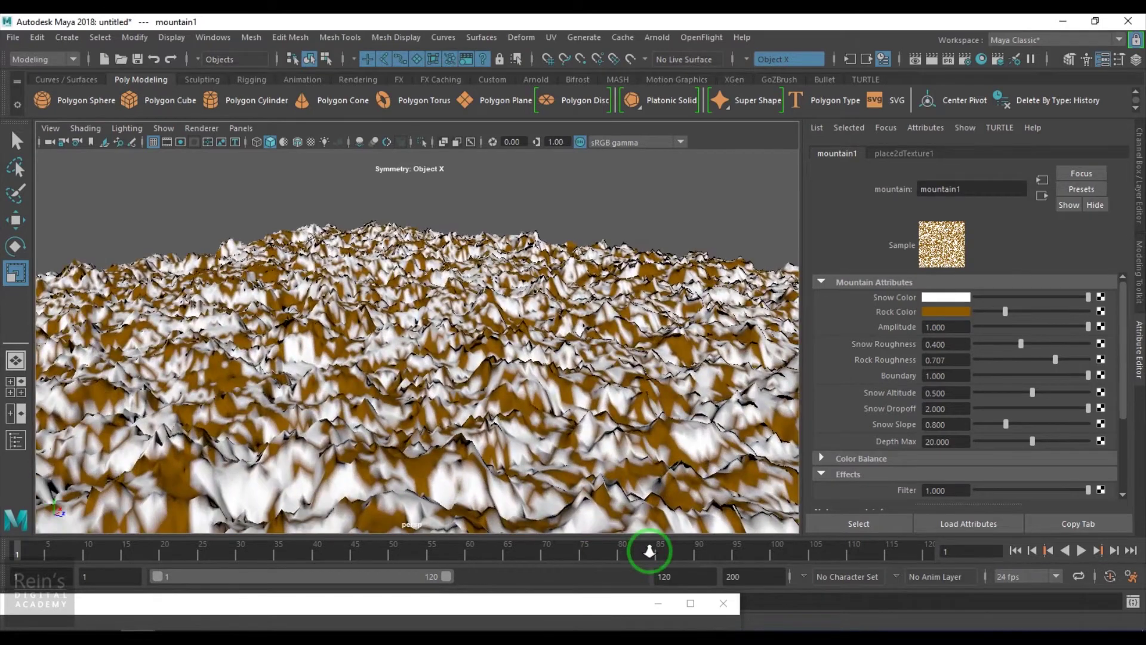
pyautogui.moveTo(648, 550)
pyautogui.keyDown('alt'); pyautogui.mouseDown()
pyautogui.moveTo(492, 420)
pyautogui.moveTo(477, 368)
pyautogui.mouseUp(); pyautogui.keyUp('alt')
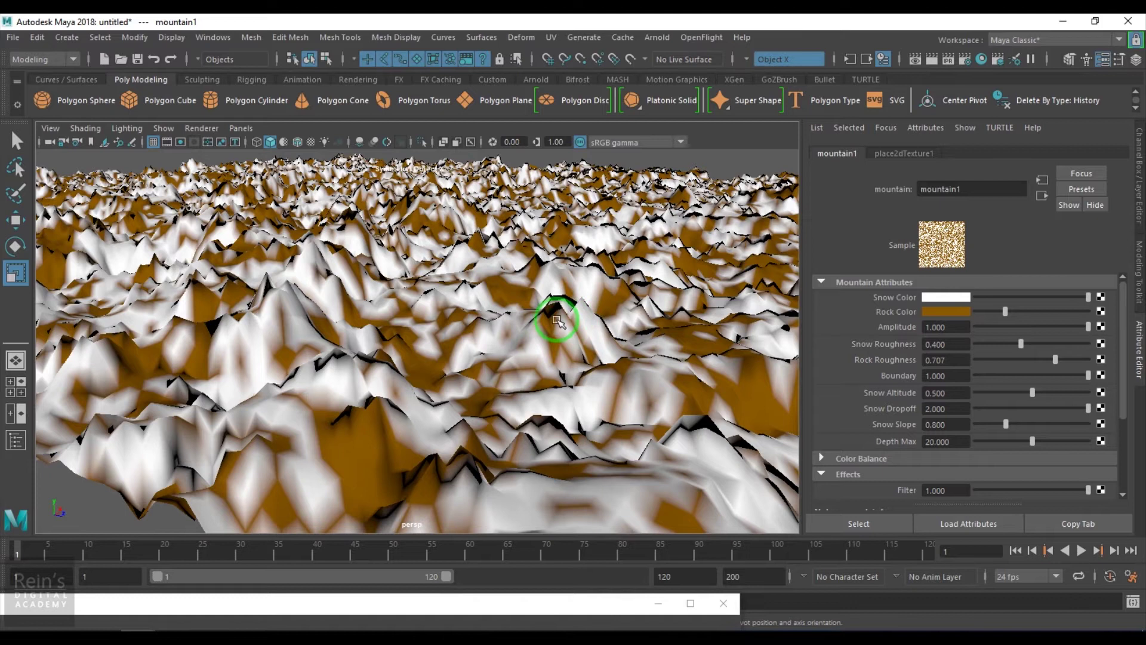
pyautogui.moveTo(525, 599); pyautogui.dragTo(768, 64)
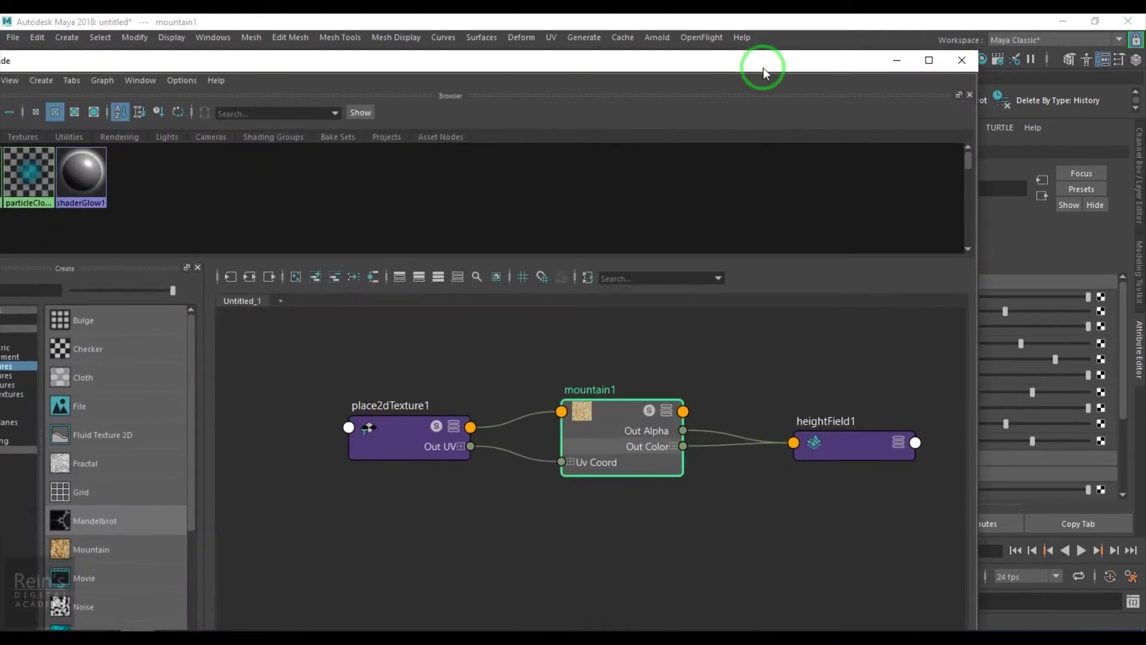
# Step: Set place2dTexture1's Repeat UV to 0.2 both ways, then to 0.1 both ways
pyautogui.click(410, 431)
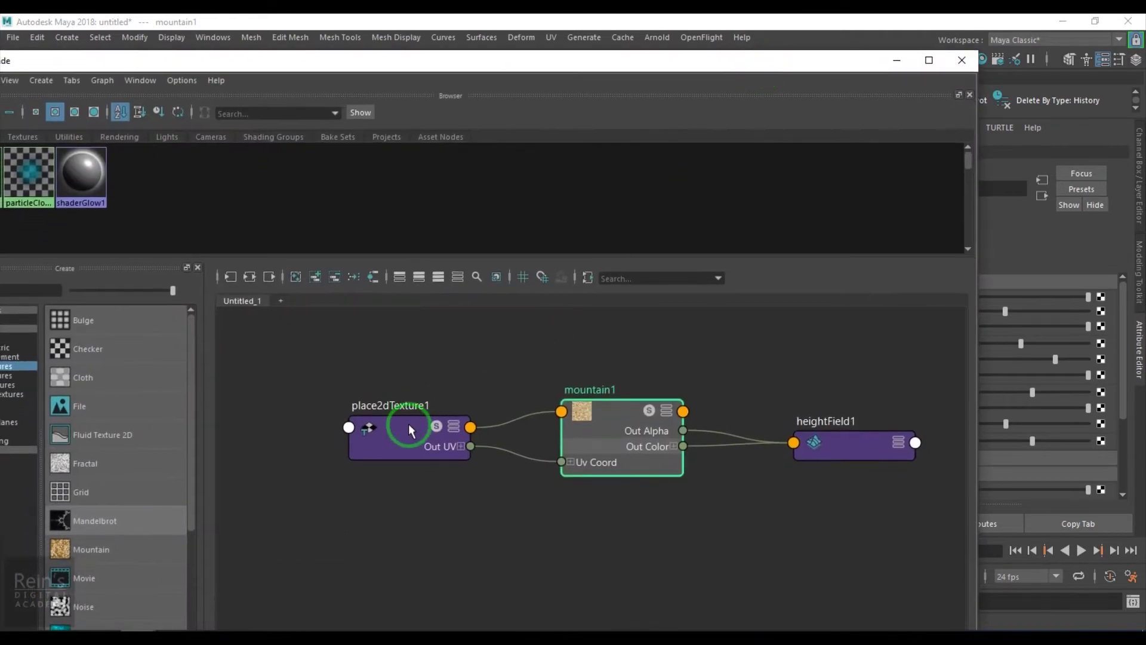
pyautogui.click(895, 68)
pyautogui.moveTo(615, 385)
pyautogui.keyDown('alt'); pyautogui.mouseDown()
pyautogui.moveTo(504, 403)
pyautogui.moveTo(869, 430)
pyautogui.mouseUp(); pyautogui.keyUp('alt')
pyautogui.click(945, 408)
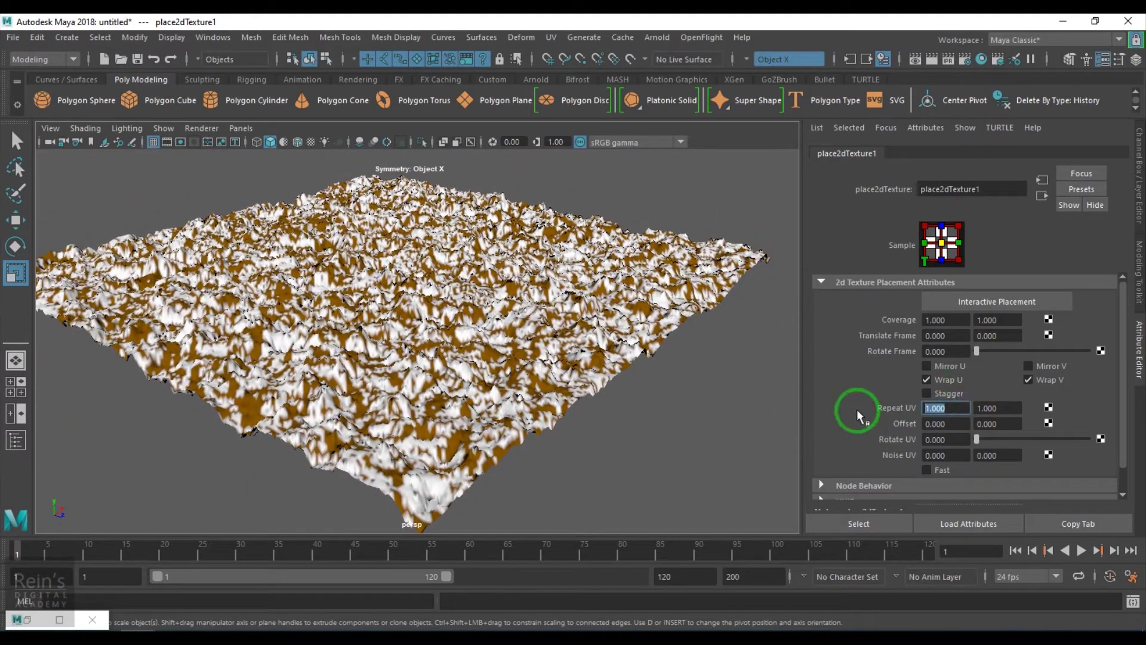
pyautogui.write('0.2')
pyautogui.press('Tab')
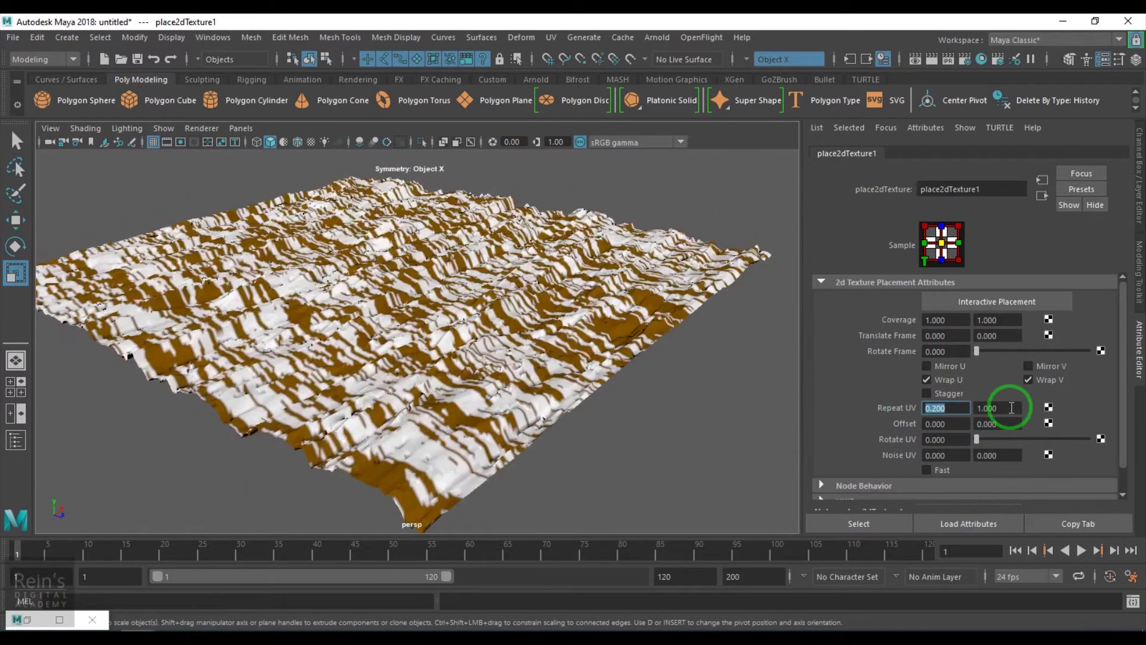
pyautogui.write('0.2')
pyautogui.press('Return')
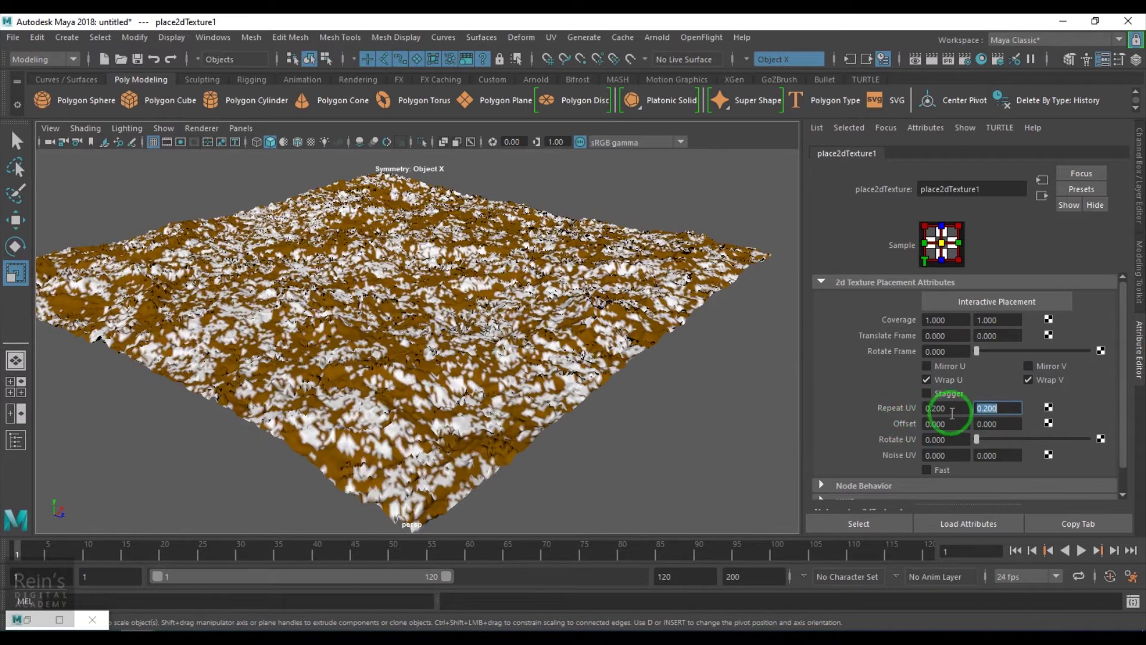
pyautogui.click(940, 408)
pyautogui.write('0.1')
pyautogui.press('Tab')
pyautogui.write('0.')
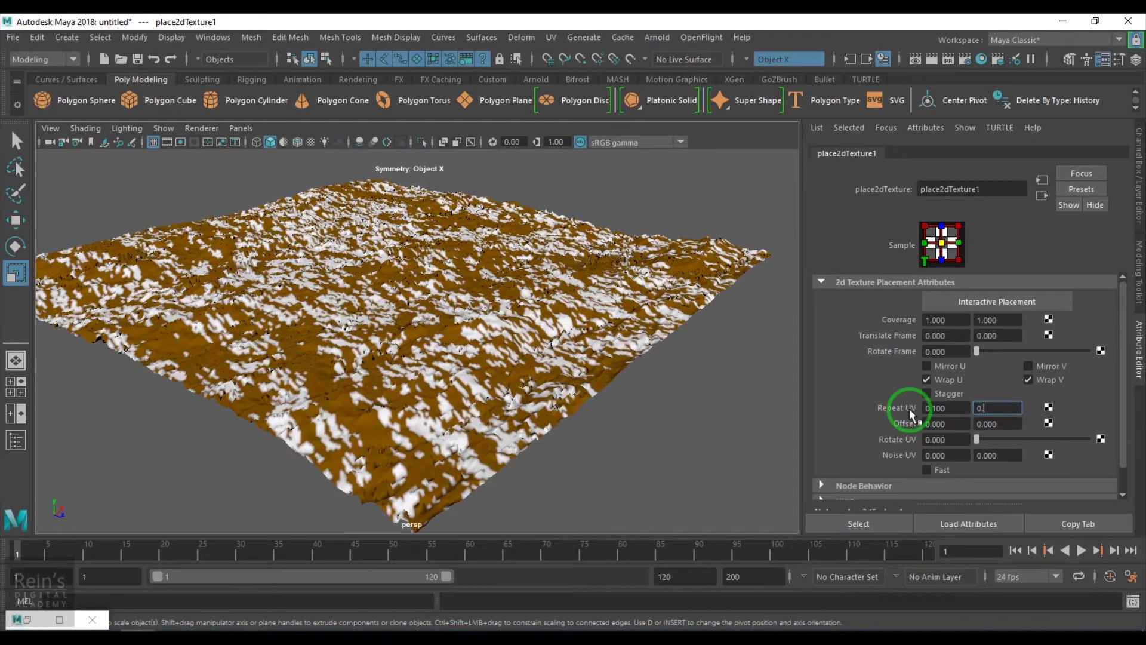
pyautogui.press('Return')
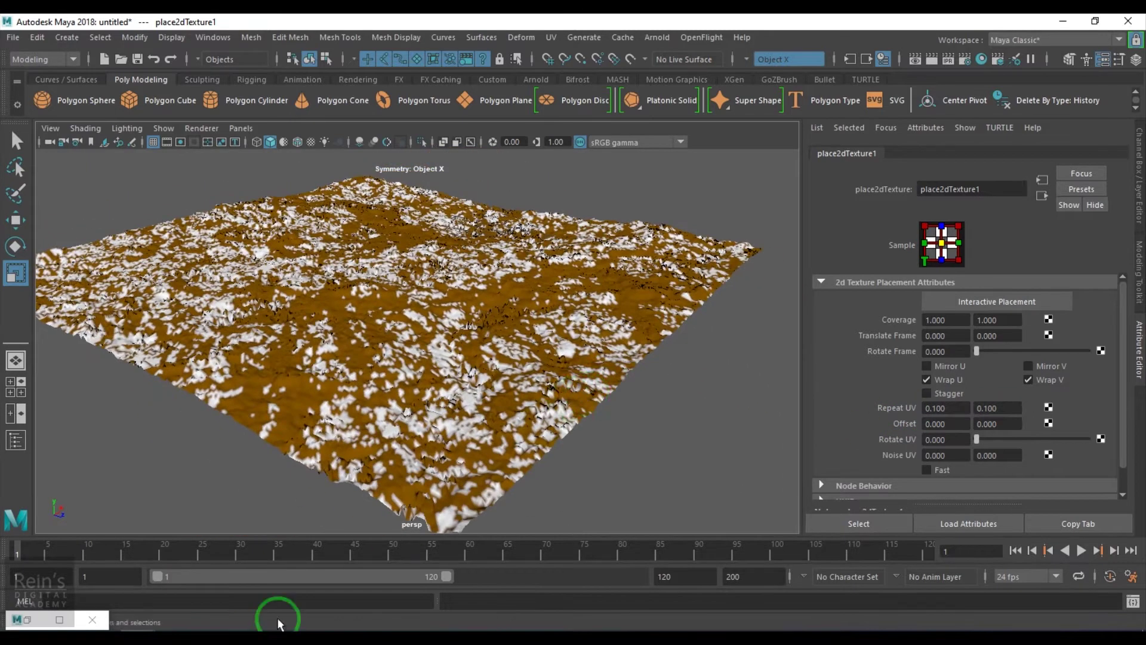
# Step: Set heightField1's Resolution to 400 in the Attribute Editor
pyautogui.click(26, 623)
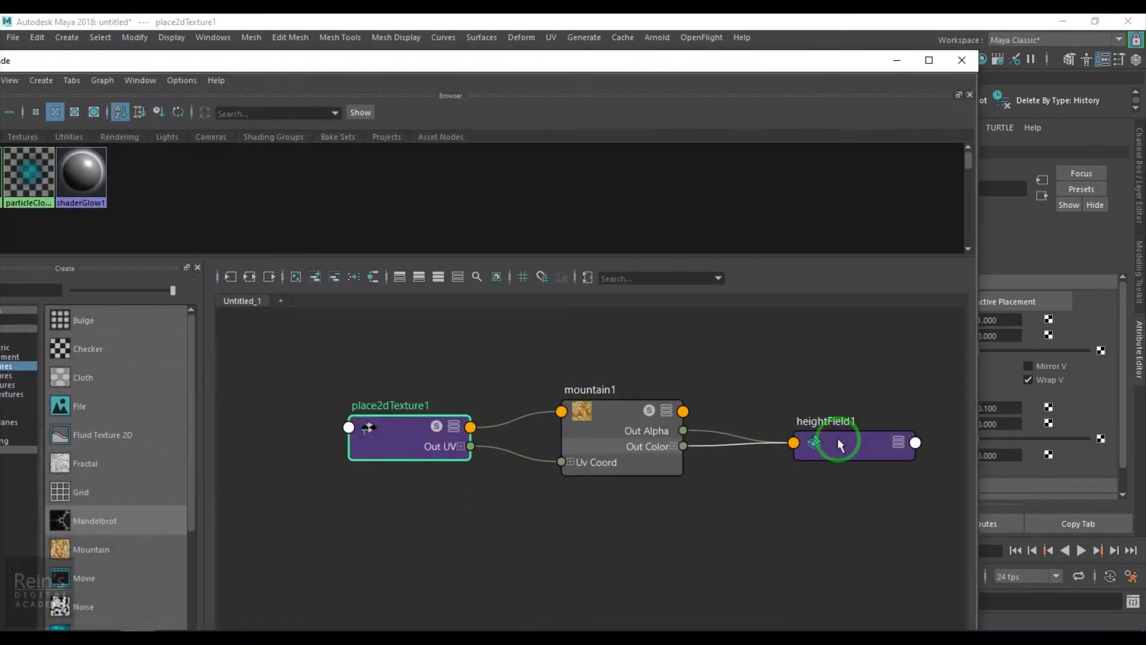
pyautogui.click(837, 438)
pyautogui.click(898, 59)
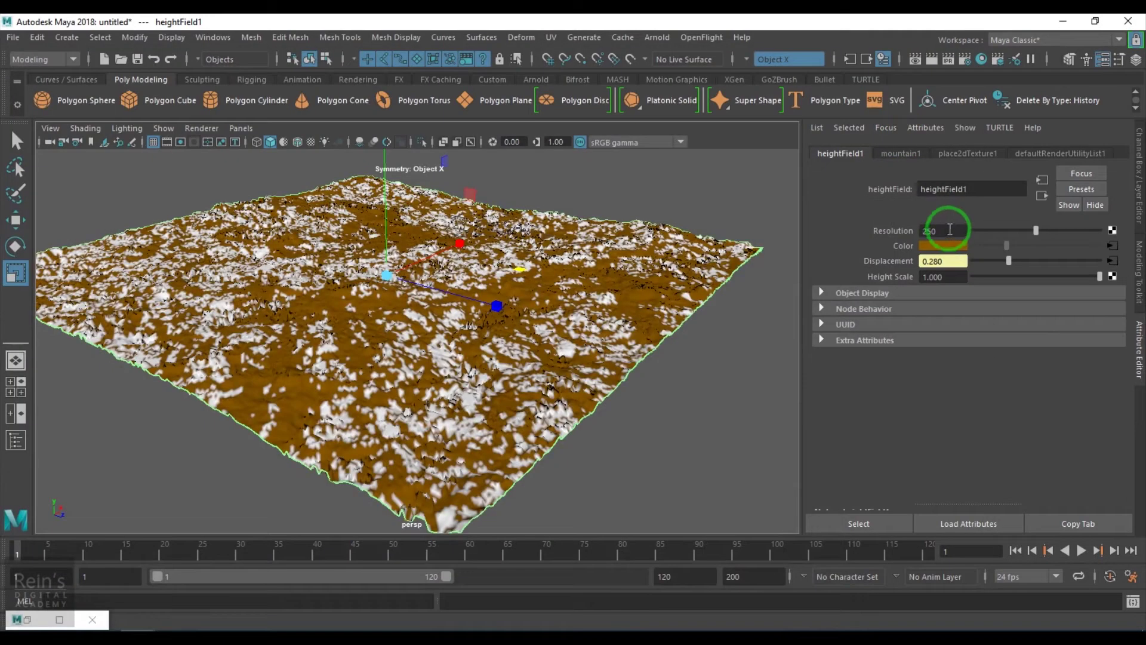
pyautogui.doubleClick(943, 230)
pyautogui.write('400')
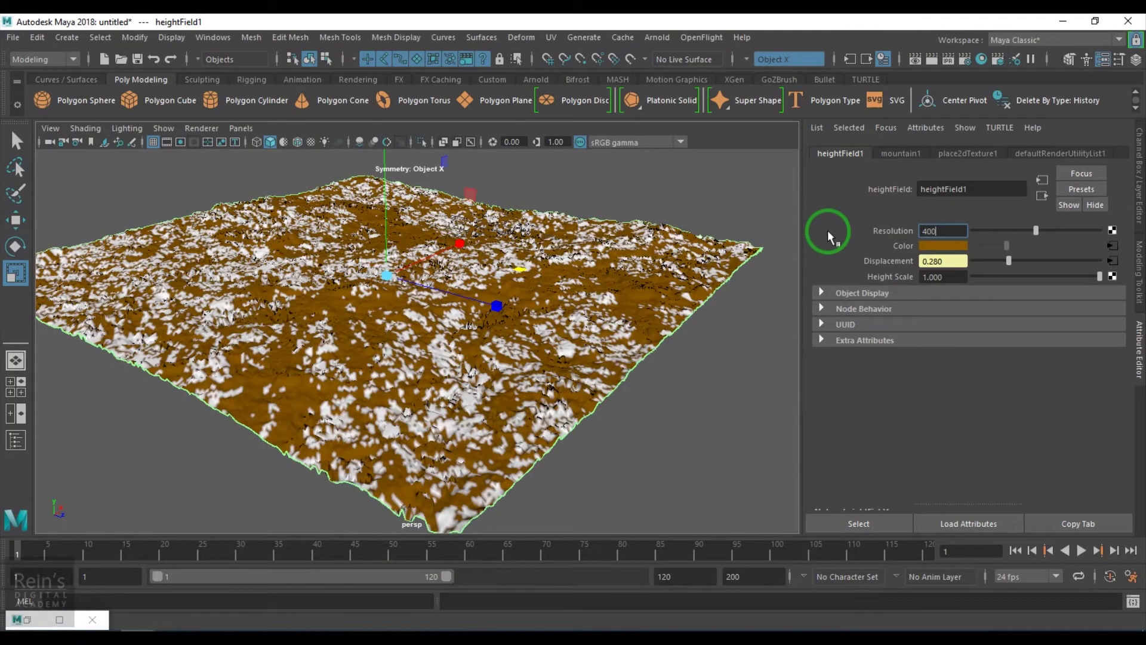
pyautogui.press('Return')
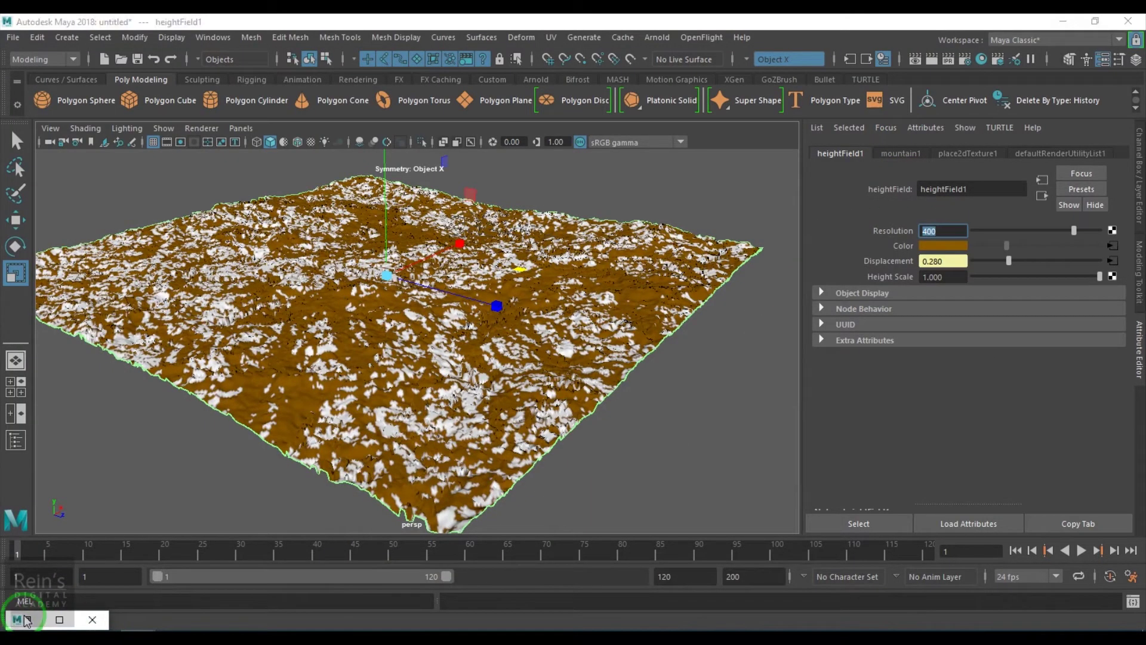
pyautogui.click(26, 620)
pyautogui.click(408, 432)
# Step: Try different mountain1 Amplitude values, then set it to 3 and finally 5
pyautogui.click(655, 421)
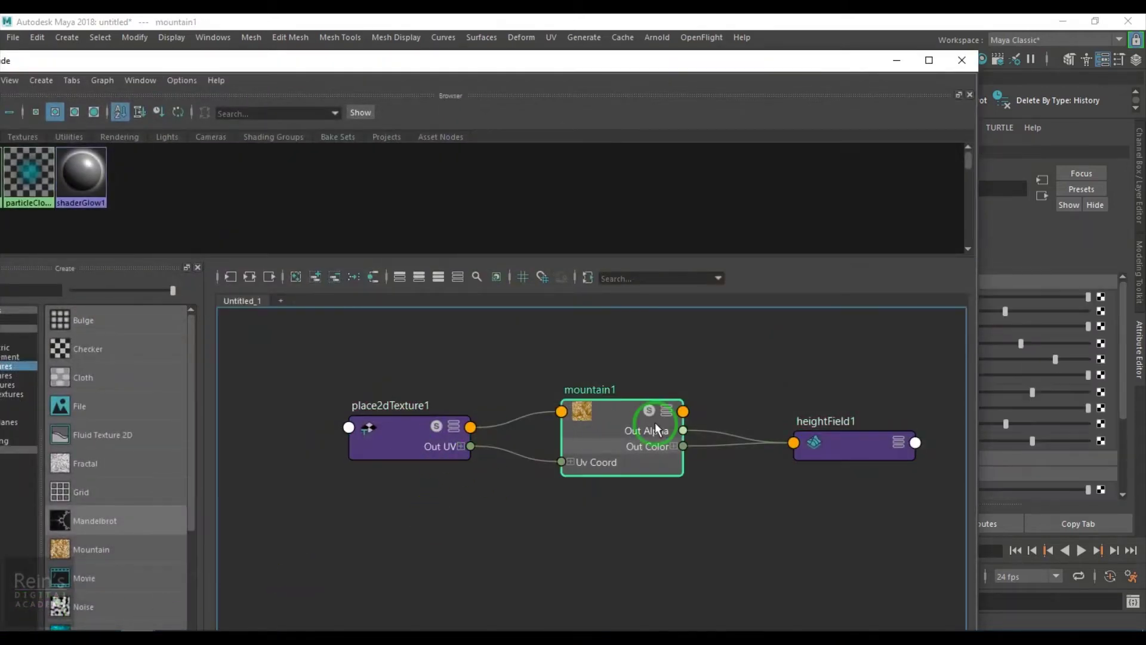
pyautogui.click(896, 60)
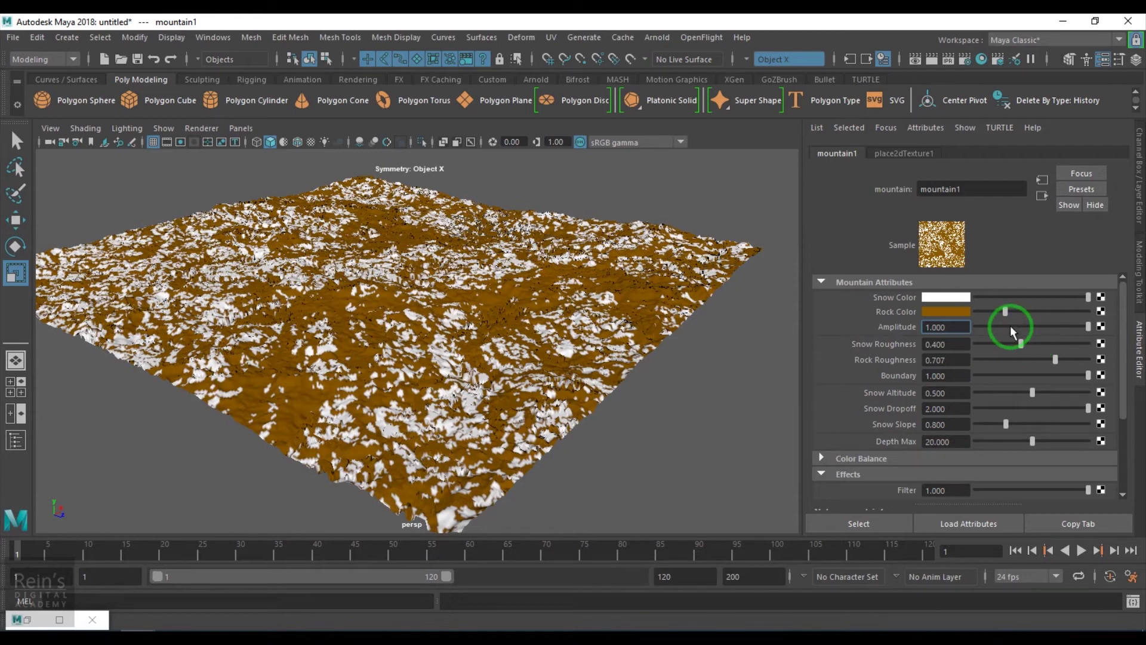
pyautogui.moveTo(1036, 325)
pyautogui.mouseDown()
pyautogui.moveTo(1064, 326)
pyautogui.moveTo(992, 330)
pyautogui.moveTo(1095, 320)
pyautogui.moveTo(983, 326)
pyautogui.moveTo(1075, 338)
pyautogui.moveTo(1118, 328)
pyautogui.moveTo(967, 329)
pyautogui.moveTo(1056, 323)
pyautogui.moveTo(984, 333)
pyautogui.mouseUp()
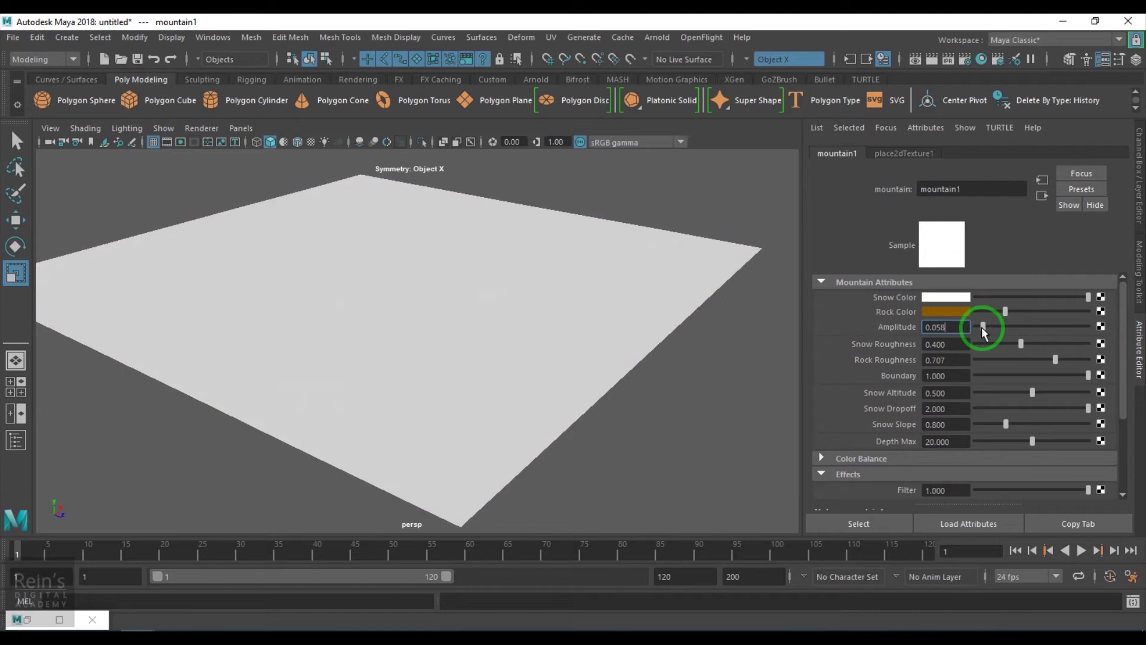
pyautogui.moveTo(1049, 326); pyautogui.dragTo(1119, 326)
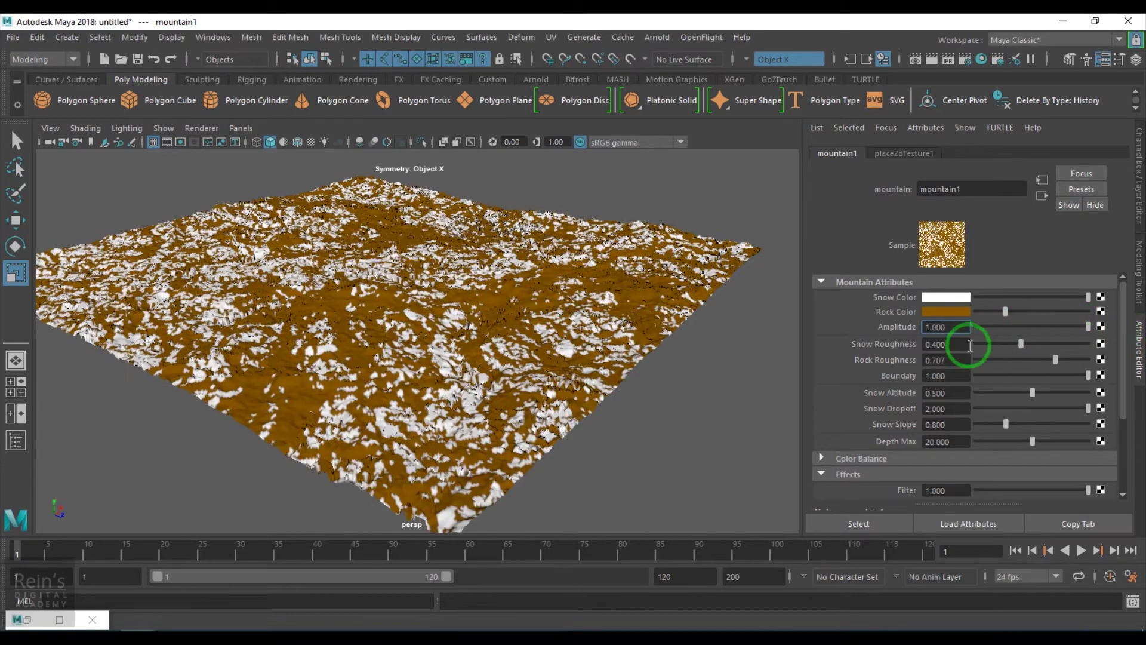
pyautogui.moveTo(947, 326); pyautogui.dragTo(870, 330)
pyautogui.write('3')
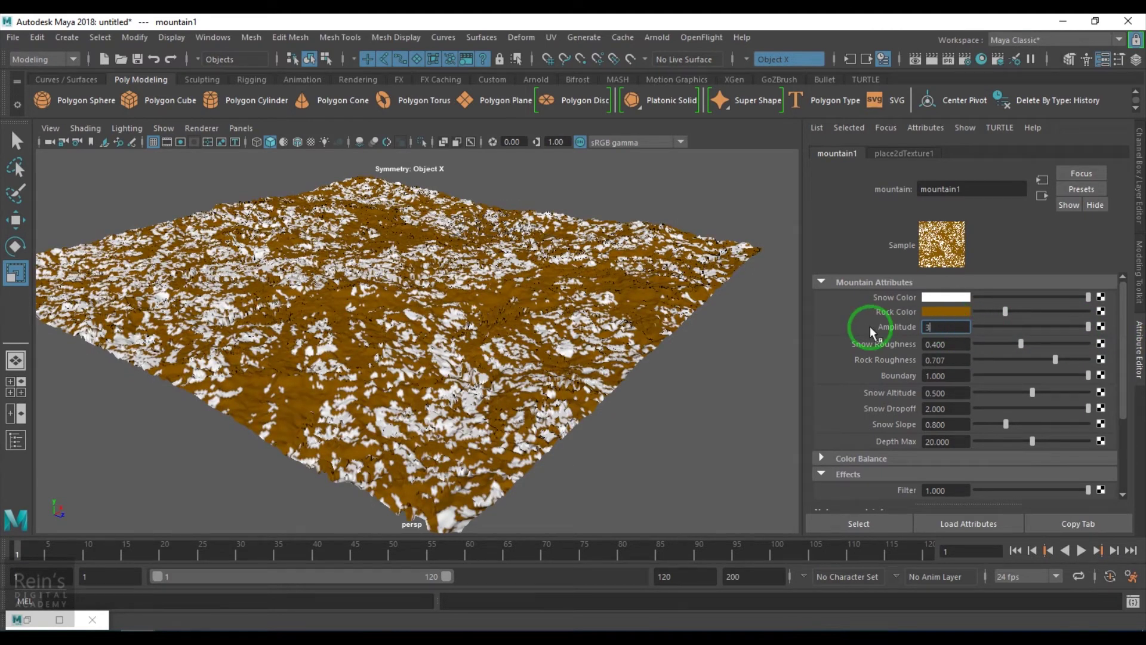
pyautogui.press('Return')
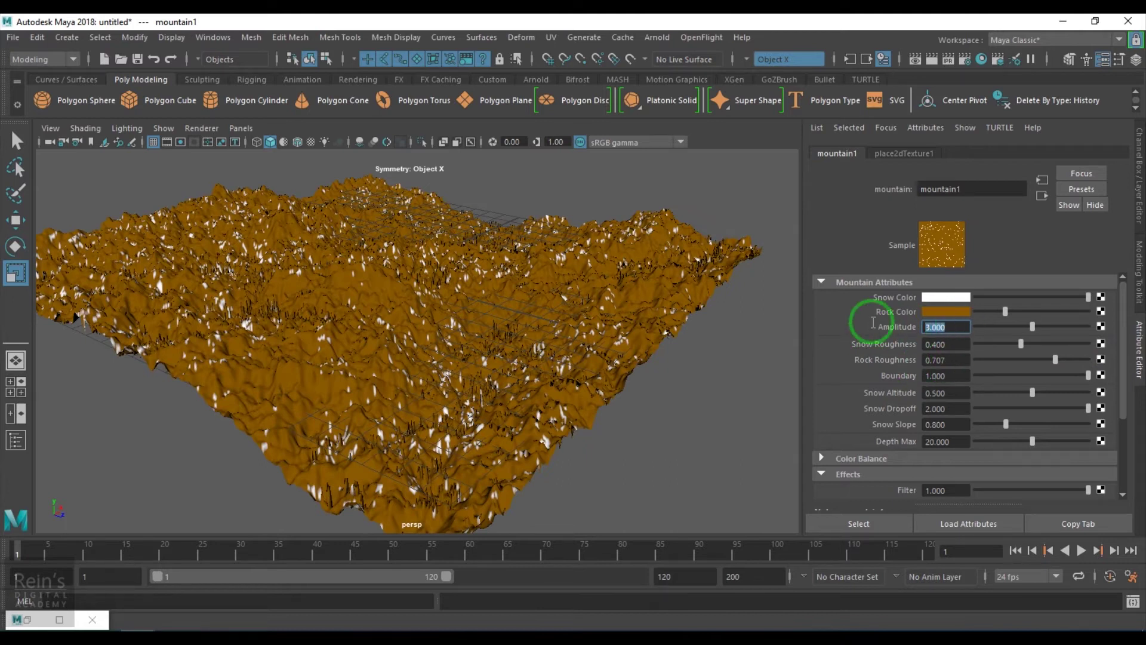
pyautogui.write('5')
pyautogui.press('Return')
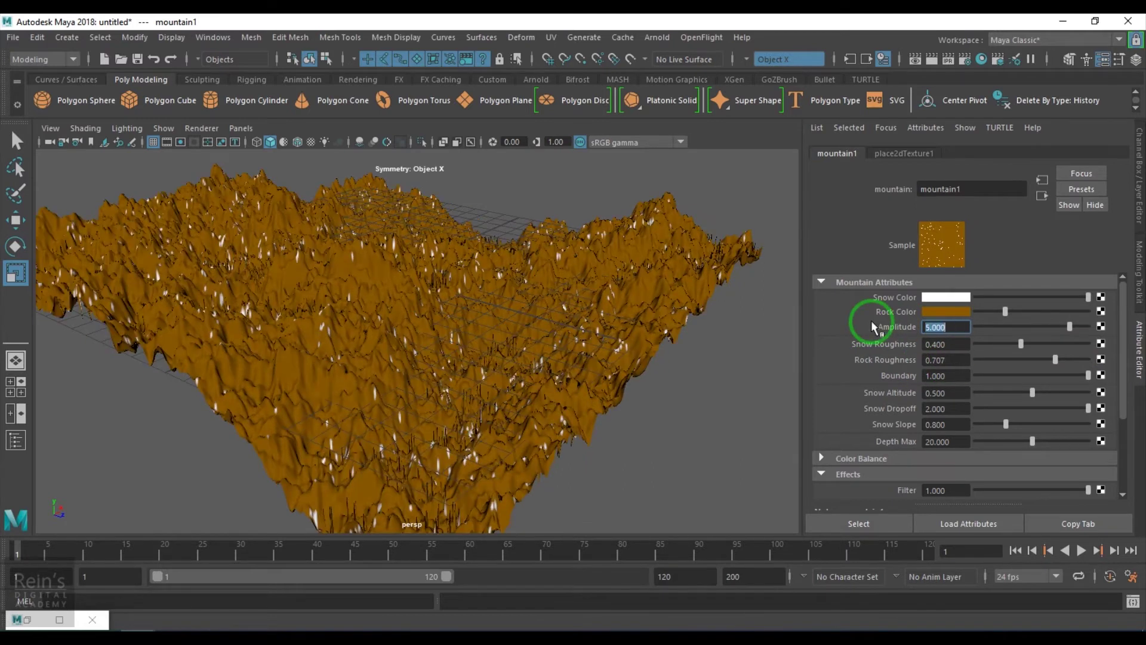
pyautogui.moveTo(490, 337)
pyautogui.keyDown('alt'); pyautogui.mouseDown()
pyautogui.moveTo(248, 335)
pyautogui.moveTo(392, 330)
pyautogui.moveTo(364, 340)
pyautogui.moveTo(535, 359)
pyautogui.mouseUp(); pyautogui.keyUp('alt')
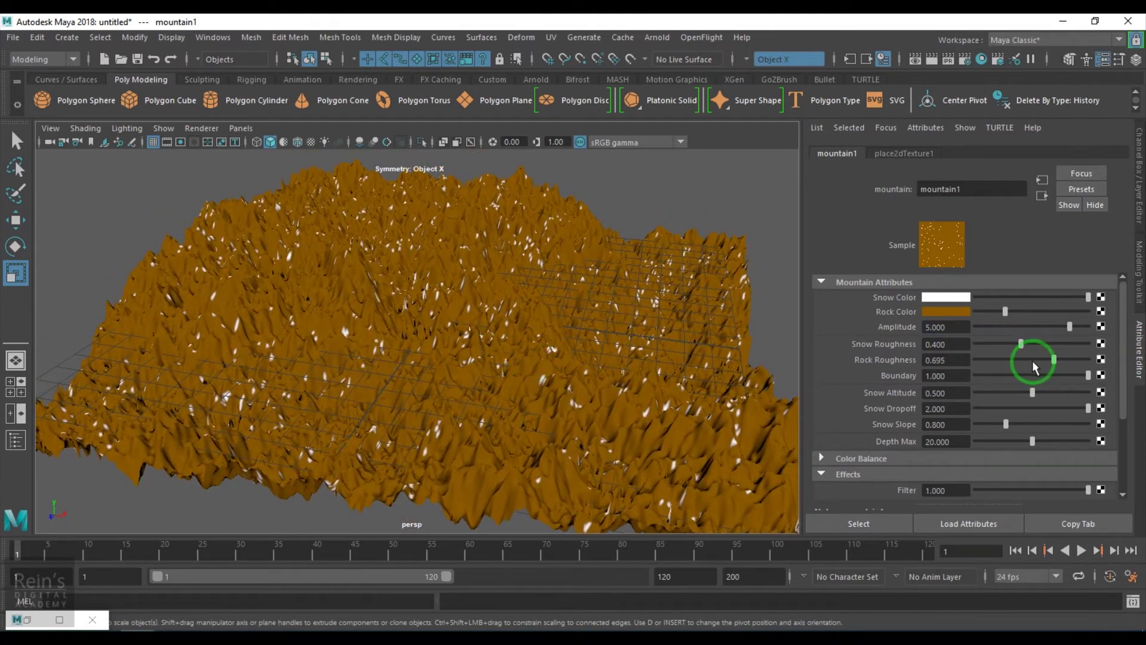
# Step: Lower Rock Roughness to 0.455 and Amplitude to 6, set Snow Roughness 0.51, and lower Boundary
pyautogui.moveTo(1033, 361)
pyautogui.mouseDown()
pyautogui.moveTo(994, 367)
pyautogui.moveTo(1065, 366)
pyautogui.moveTo(1013, 369)
pyautogui.moveTo(1025, 368)
pyautogui.mouseUp()
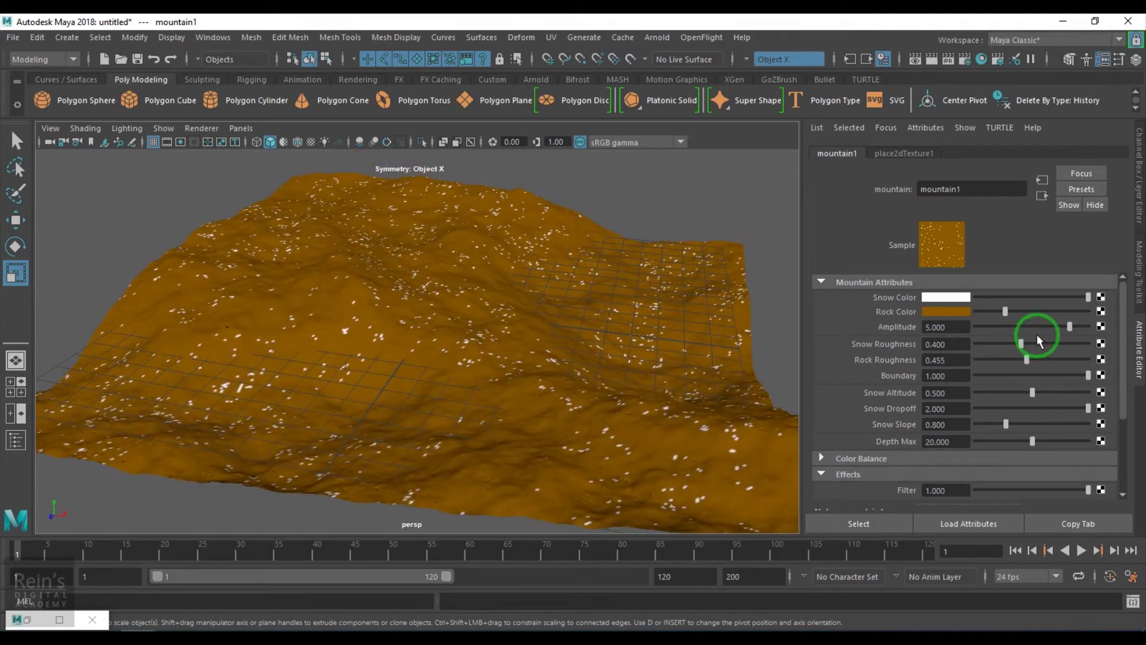
pyautogui.moveTo(1069, 327)
pyautogui.mouseDown()
pyautogui.moveTo(1087, 328)
pyautogui.moveTo(1014, 332)
pyautogui.moveTo(1090, 326)
pyautogui.moveTo(1052, 338)
pyautogui.moveTo(1062, 345)
pyautogui.moveTo(992, 343)
pyautogui.mouseUp()
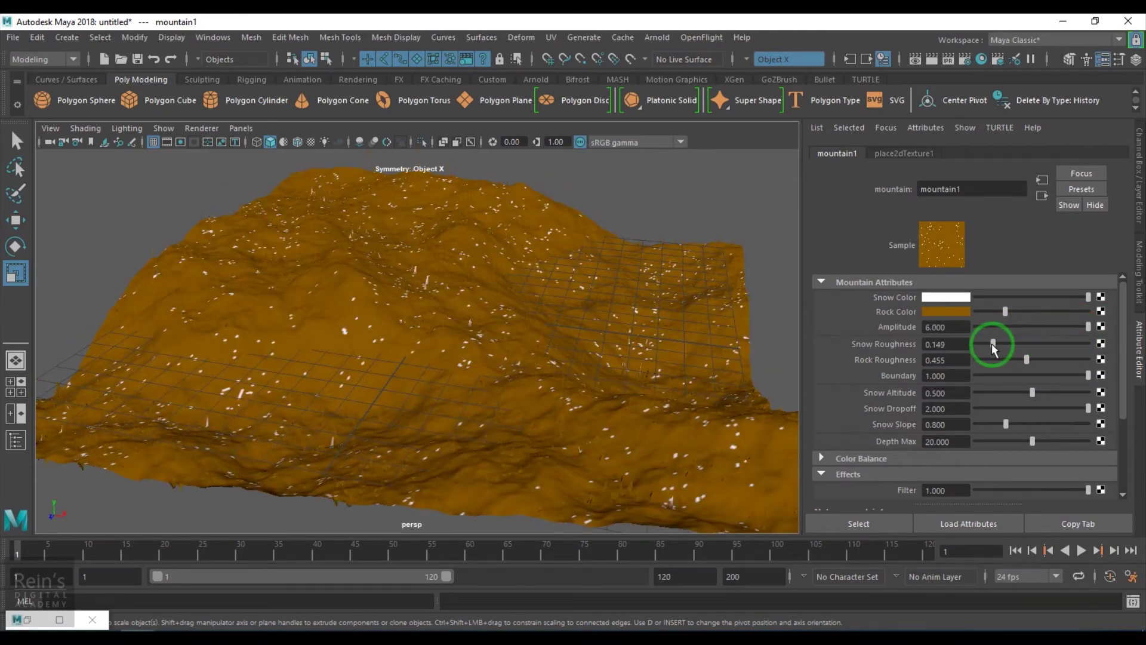
pyautogui.click(936, 344)
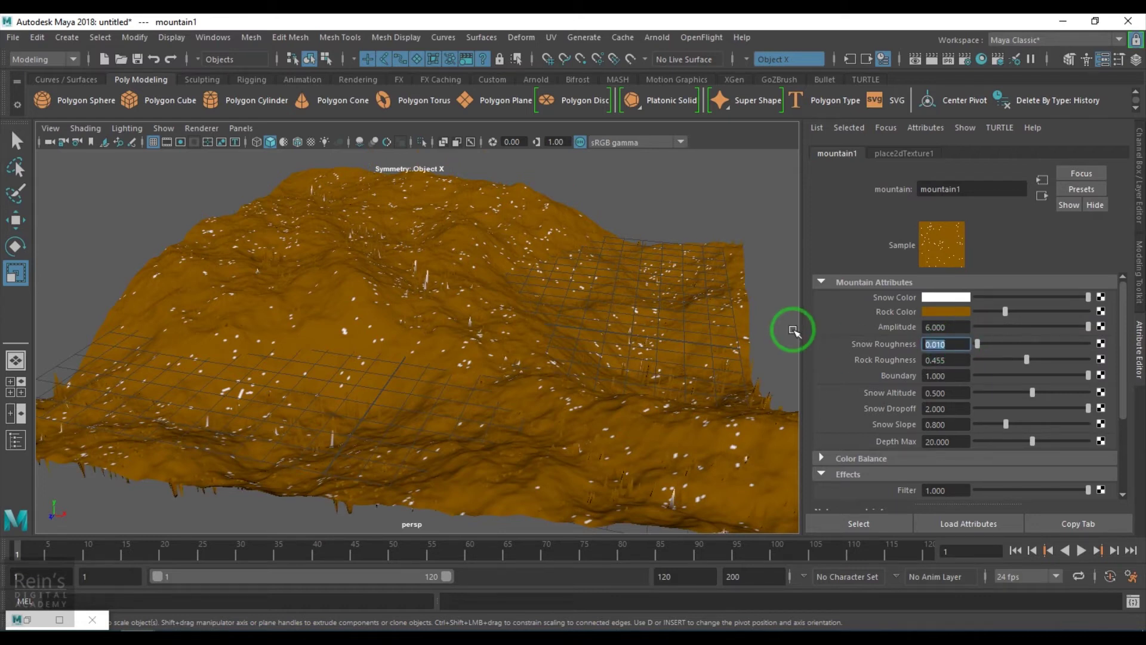
pyautogui.write('0.5')
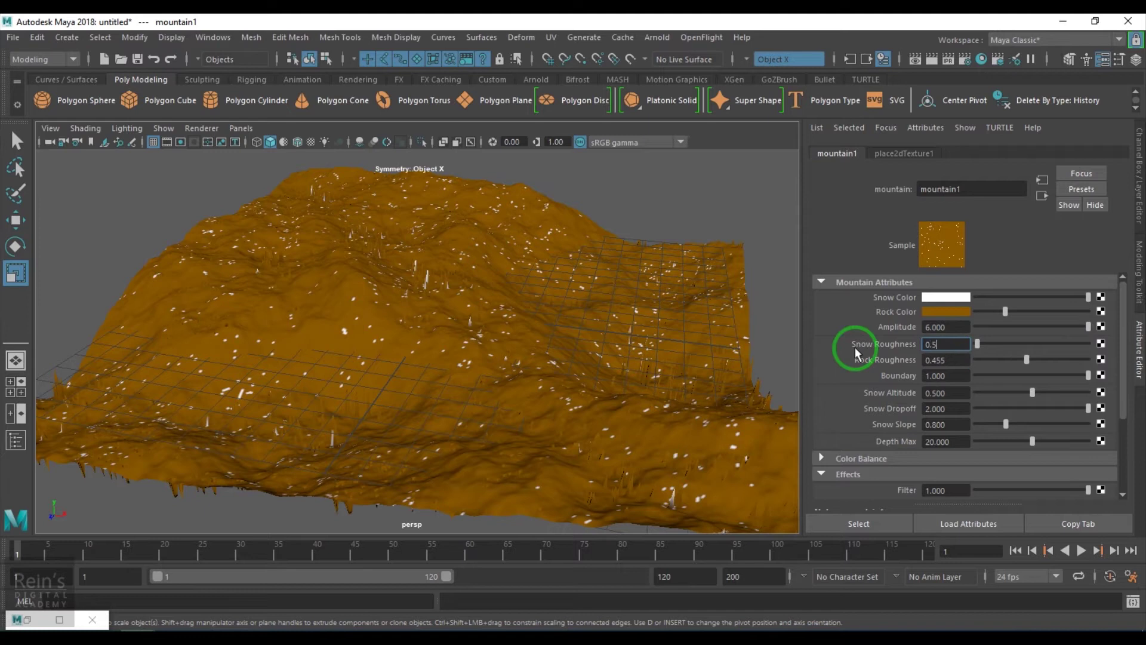
pyautogui.press('Return')
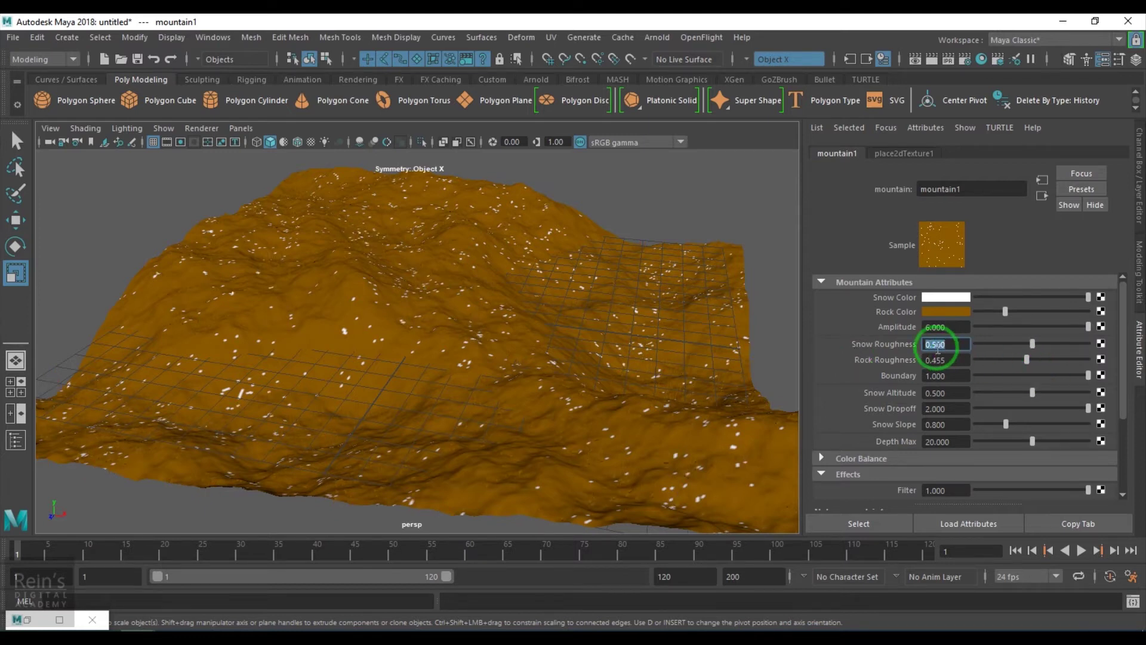
pyautogui.moveTo(934, 345); pyautogui.dragTo(979, 347)
pyautogui.write('10')
pyautogui.press('Return')
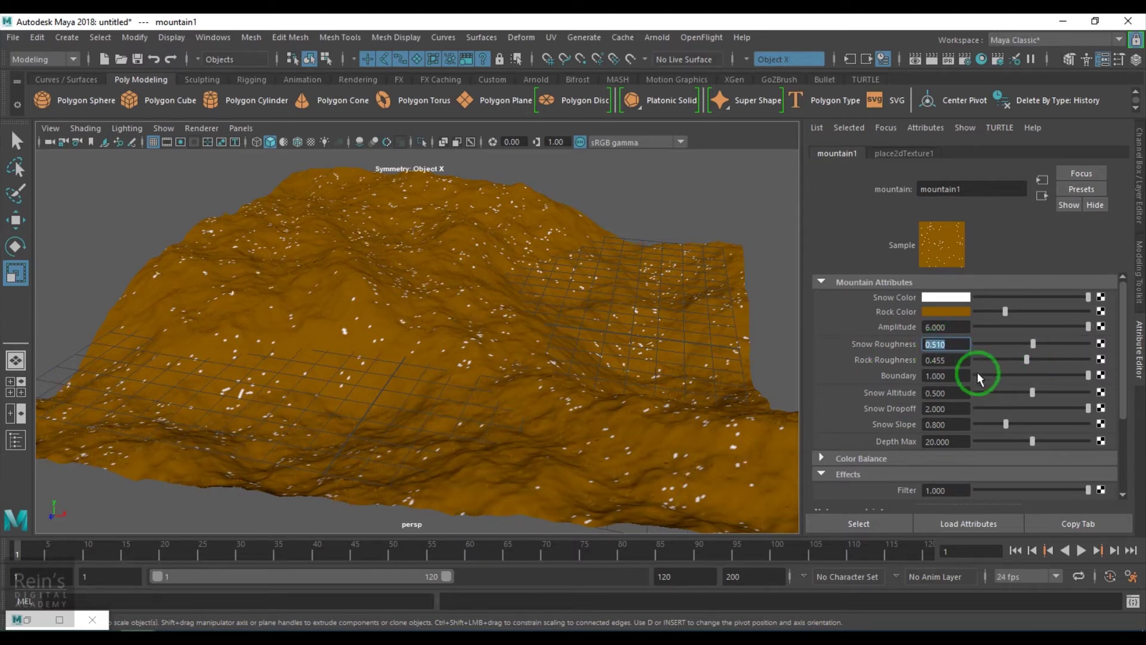
pyautogui.moveTo(1057, 377)
pyautogui.mouseDown()
pyautogui.moveTo(1004, 381)
pyautogui.moveTo(1061, 381)
pyautogui.moveTo(1038, 380)
pyautogui.mouseUp()
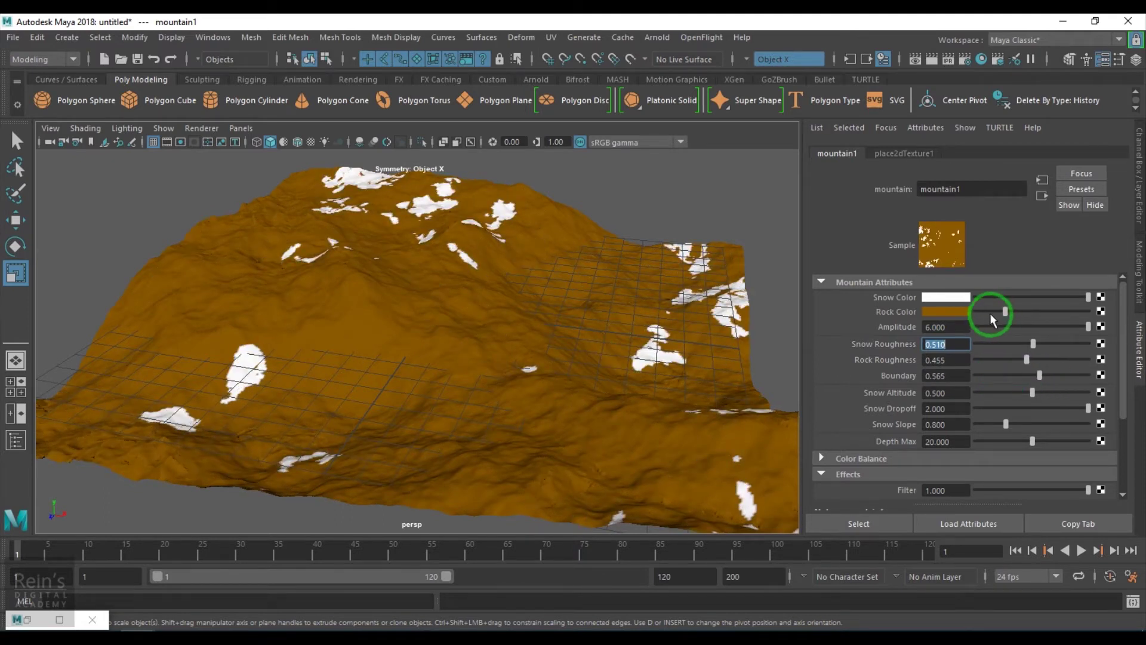
# Step: Make the rock colour grey and set Snow Altitude to 10
pyautogui.moveTo(991, 318)
pyautogui.mouseDown()
pyautogui.moveTo(972, 315)
pyautogui.moveTo(988, 319)
pyautogui.mouseUp()
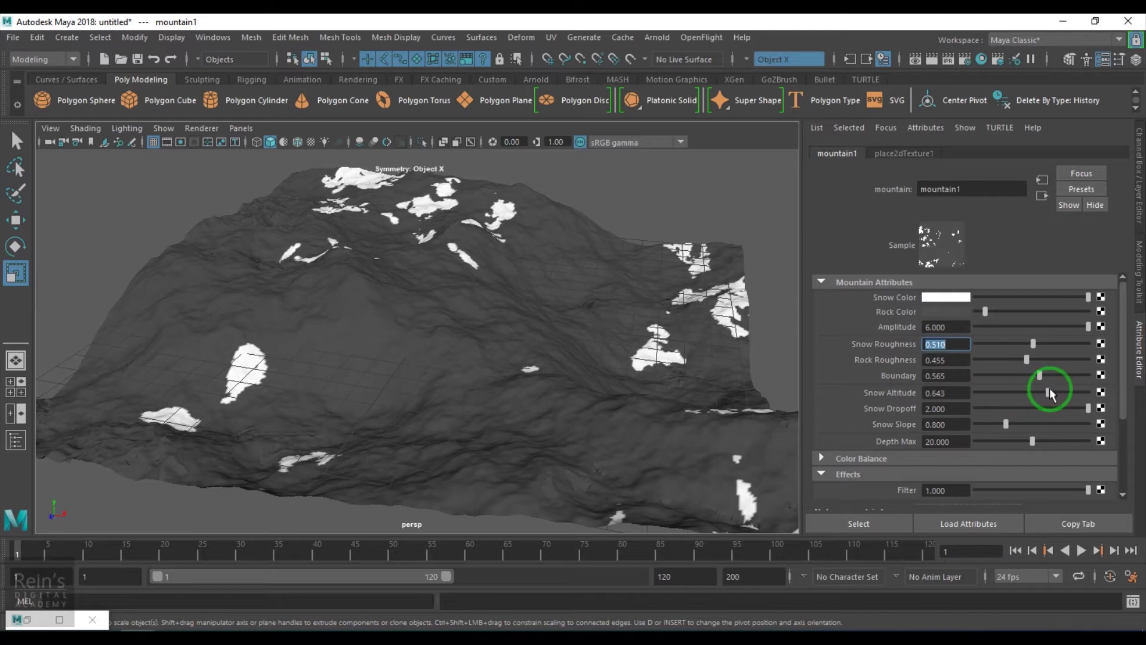
pyautogui.moveTo(1050, 392); pyautogui.dragTo(1018, 398)
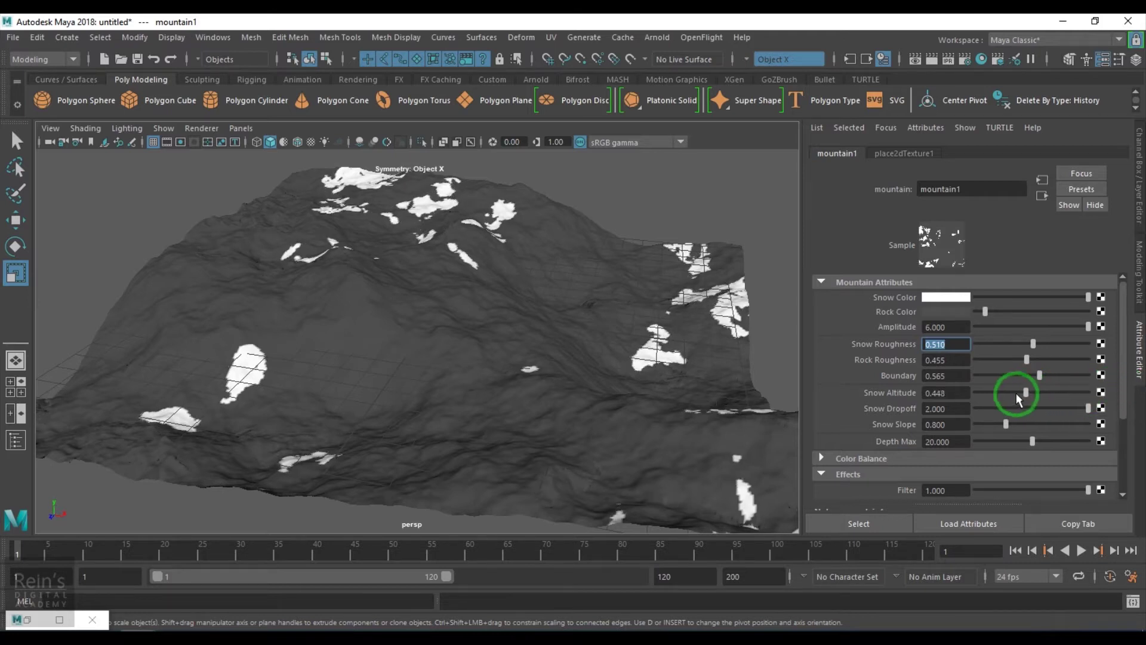
pyautogui.moveTo(1019, 398); pyautogui.dragTo(1086, 397)
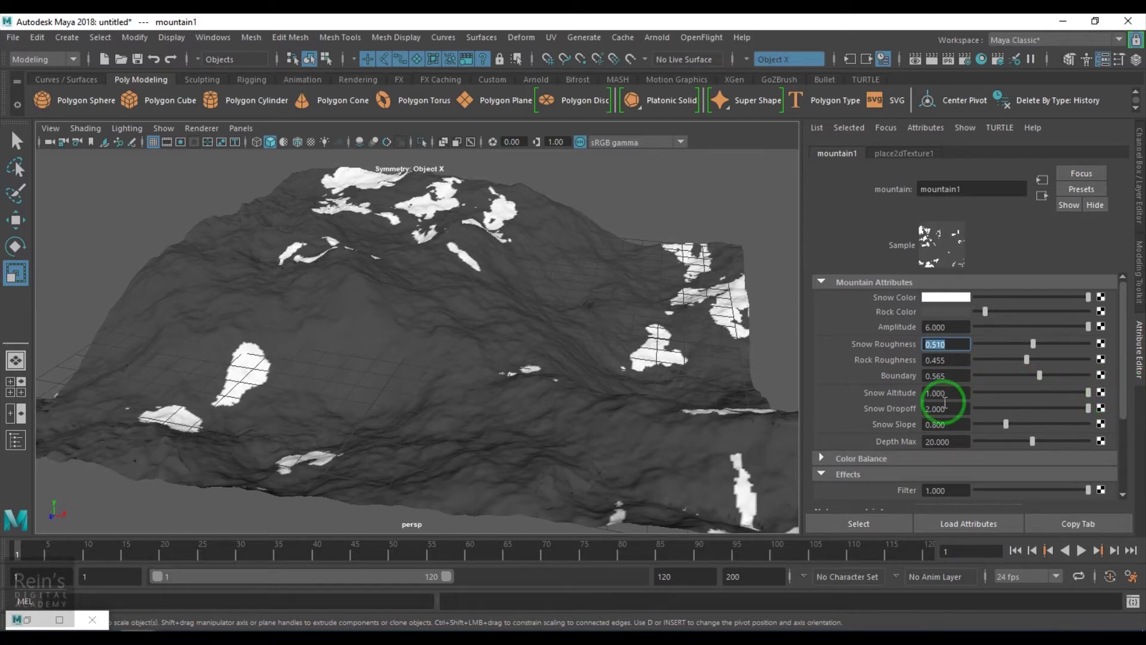
pyautogui.moveTo(945, 400); pyautogui.dragTo(864, 400)
pyautogui.write('2')
pyautogui.press('Return')
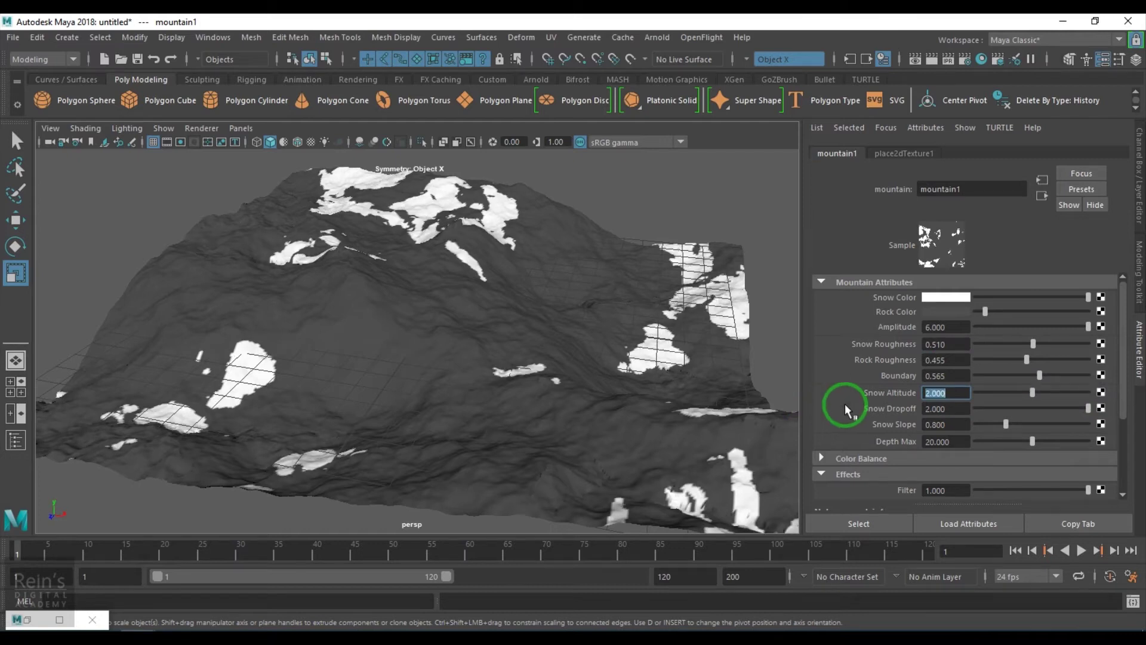
pyautogui.write('5')
pyautogui.press('Return')
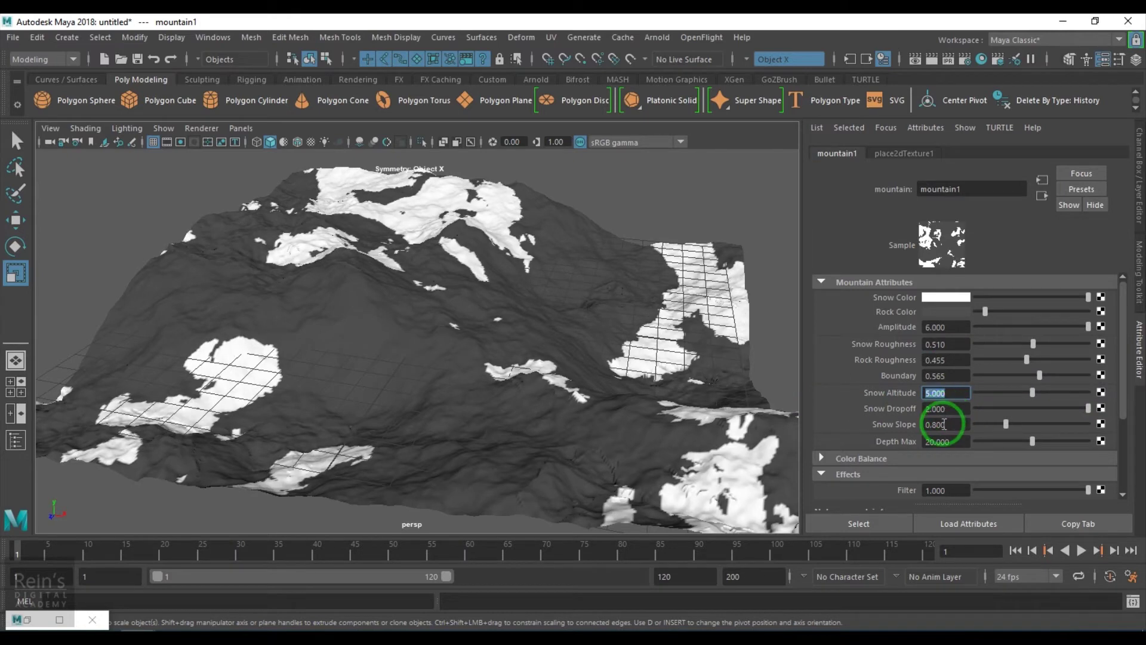
pyautogui.write('10.000')
pyautogui.press('Return')
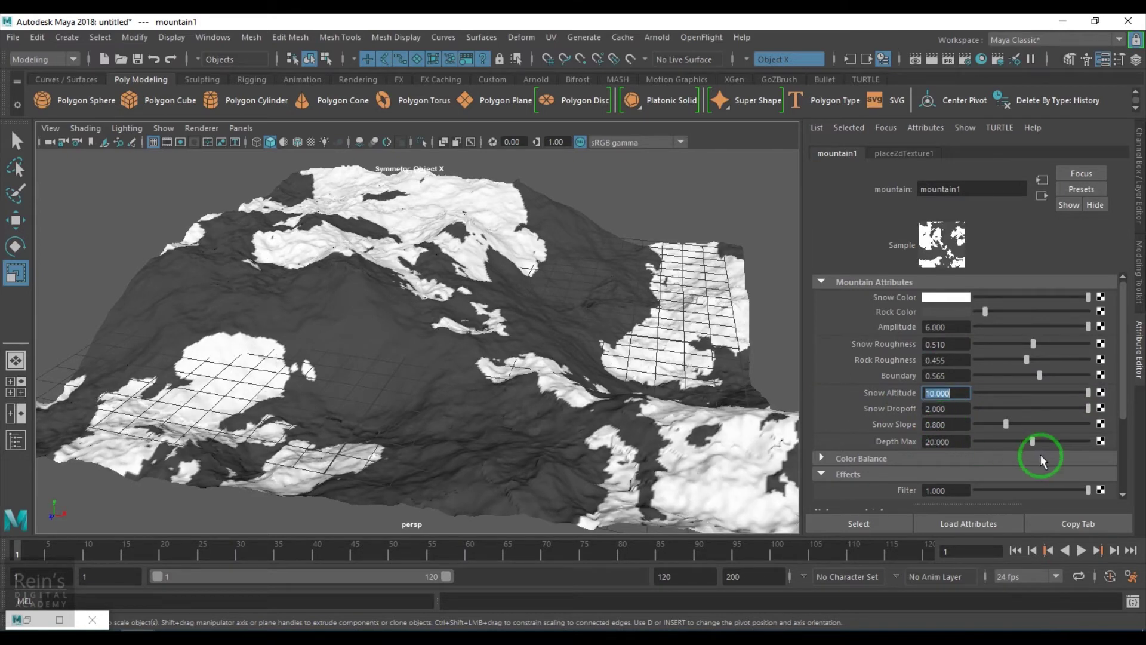
# Step: Lower Snow Dropoff, raise Snow Slope to 3 and set Depth Max to 40
pyautogui.moveTo(1066, 409)
pyautogui.mouseDown()
pyautogui.moveTo(949, 411)
pyautogui.moveTo(1110, 413)
pyautogui.mouseUp()
pyautogui.moveTo(1005, 426)
pyautogui.mouseDown()
pyautogui.moveTo(1139, 436)
pyautogui.moveTo(1039, 438)
pyautogui.mouseUp()
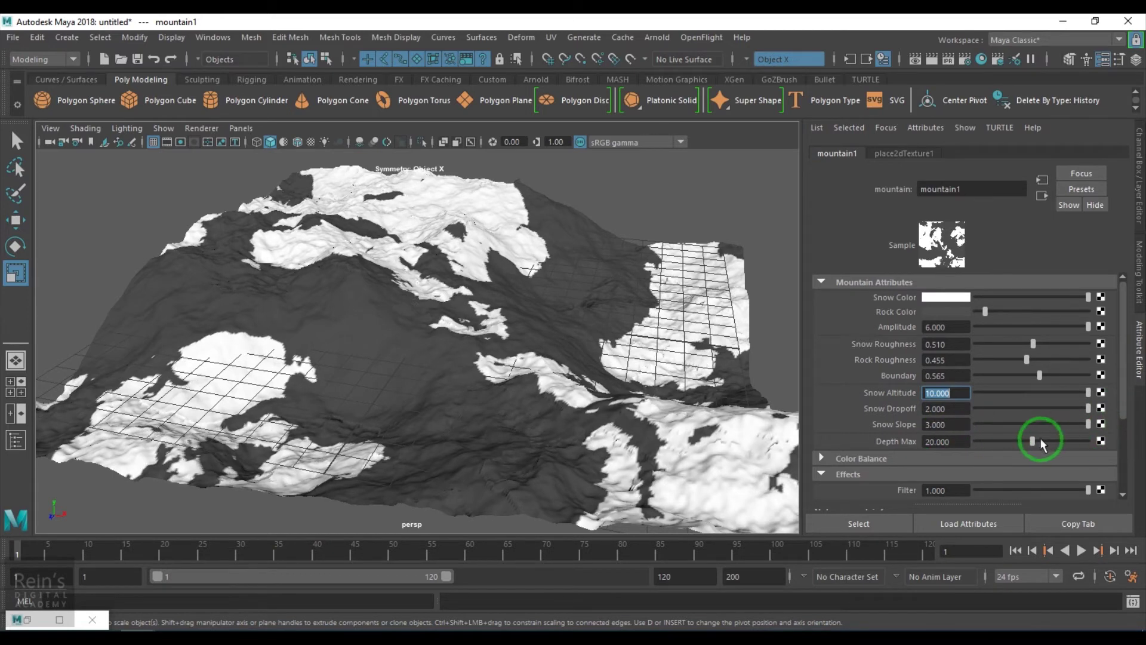
pyautogui.moveTo(1087, 441)
pyautogui.mouseDown()
pyautogui.moveTo(948, 441)
pyautogui.moveTo(1086, 447)
pyautogui.mouseUp()
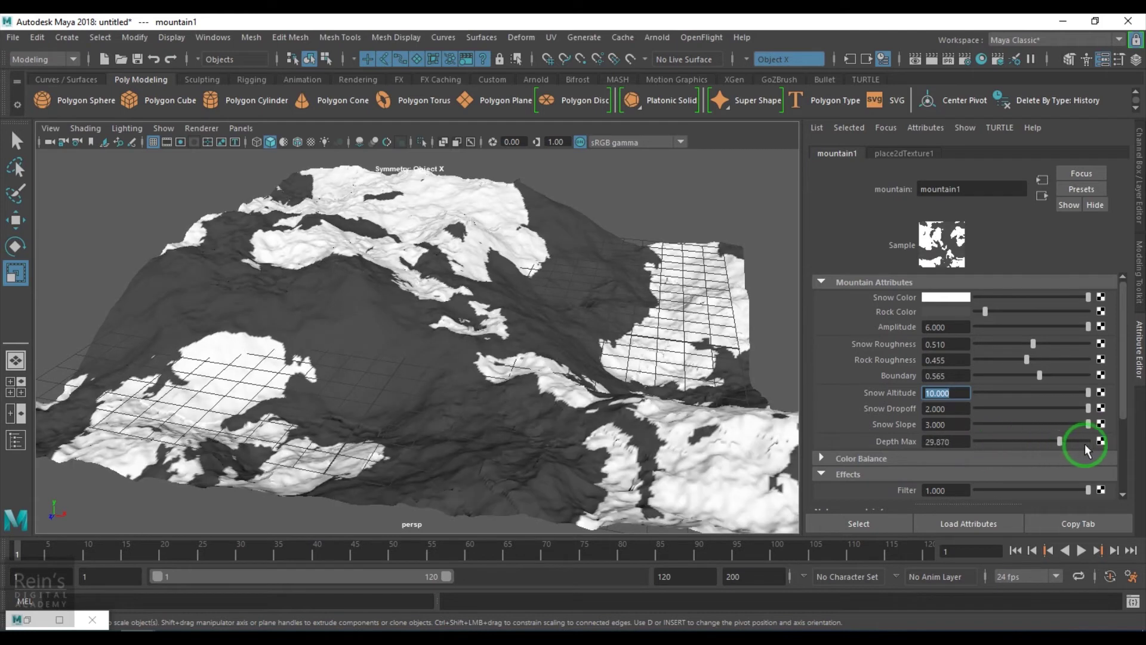
pyautogui.moveTo(717, 397)
pyautogui.keyDown('alt'); pyautogui.mouseDown()
pyautogui.moveTo(502, 384)
pyautogui.moveTo(504, 346)
pyautogui.moveTo(719, 381)
pyautogui.moveTo(780, 366)
pyautogui.moveTo(588, 379)
pyautogui.moveTo(543, 358)
pyautogui.moveTo(578, 385)
pyautogui.mouseUp(); pyautogui.keyUp('alt')
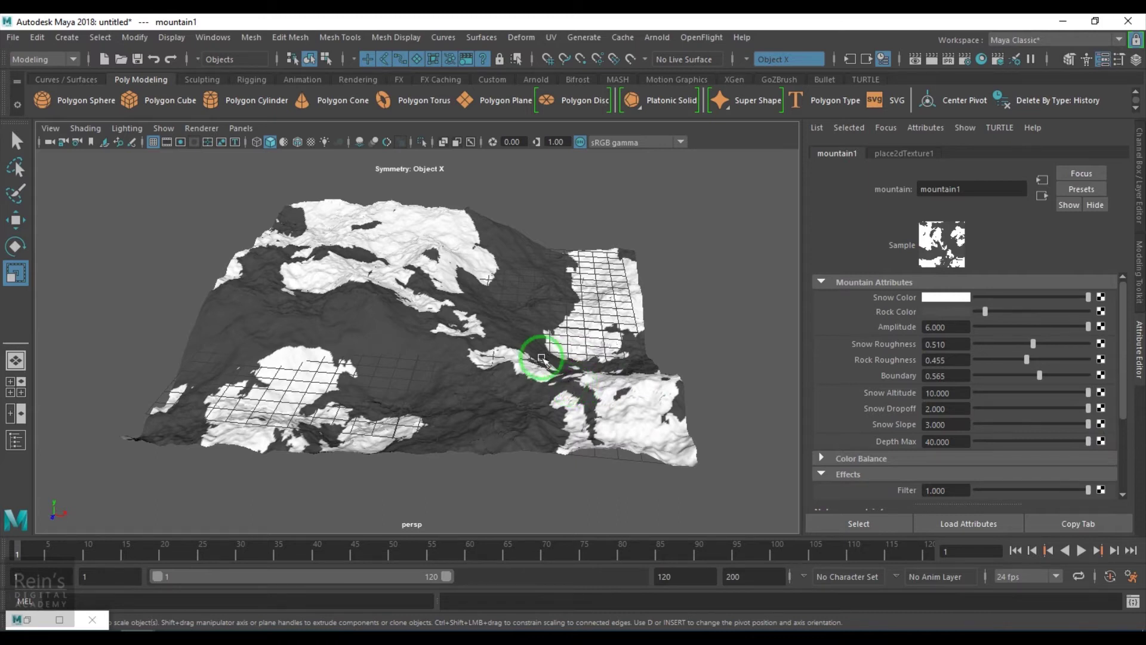
pyautogui.moveTo(541, 358)
pyautogui.keyDown('alt'); pyautogui.mouseDown()
pyautogui.moveTo(564, 379)
pyautogui.moveTo(494, 384)
pyautogui.moveTo(545, 384)
pyautogui.moveTo(525, 402)
pyautogui.moveTo(534, 403)
pyautogui.moveTo(422, 422)
pyautogui.moveTo(511, 430)
pyautogui.mouseUp(); pyautogui.keyUp('alt')
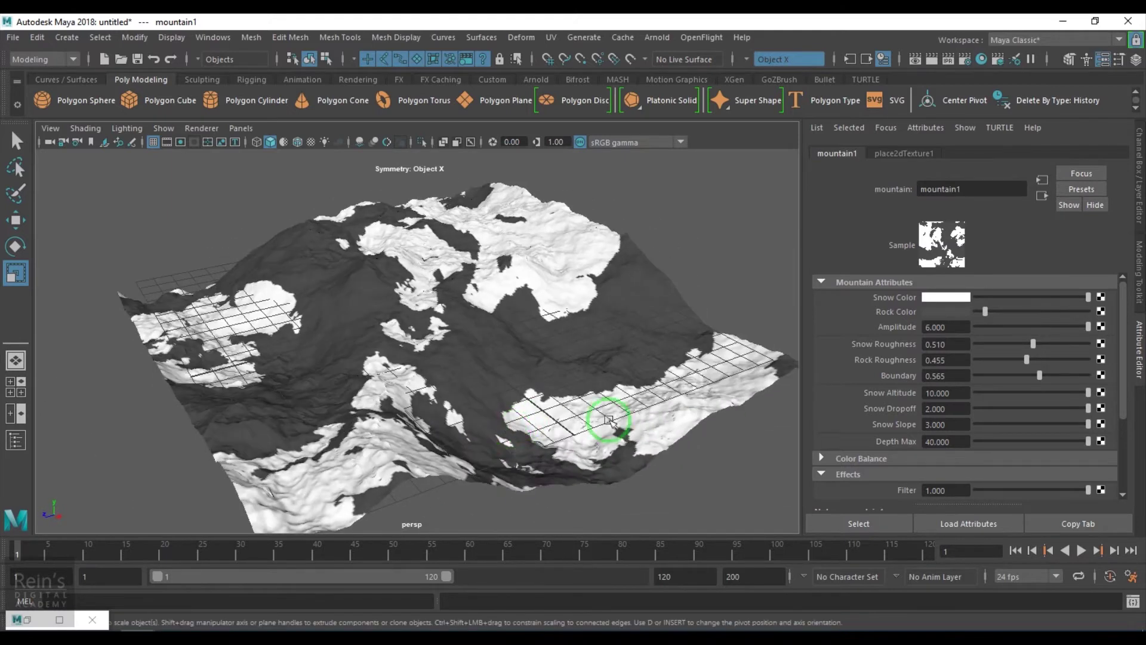
# Step: Retune Amplitude, Snow Roughness, Rock Roughness and Boundary to reshape the terrain
pyautogui.moveTo(996, 329)
pyautogui.mouseDown()
pyautogui.moveTo(1052, 331)
pyautogui.moveTo(1000, 348)
pyautogui.moveTo(1141, 356)
pyautogui.mouseUp()
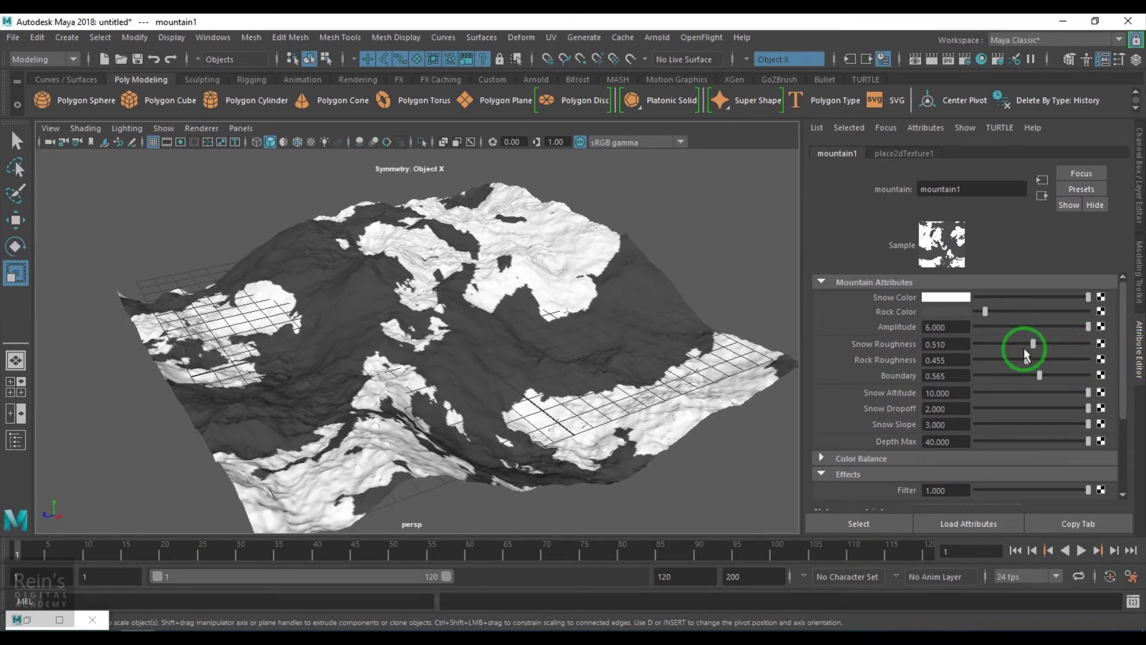
pyautogui.moveTo(1033, 343)
pyautogui.mouseDown()
pyautogui.moveTo(993, 344)
pyautogui.moveTo(1027, 357)
pyautogui.mouseUp()
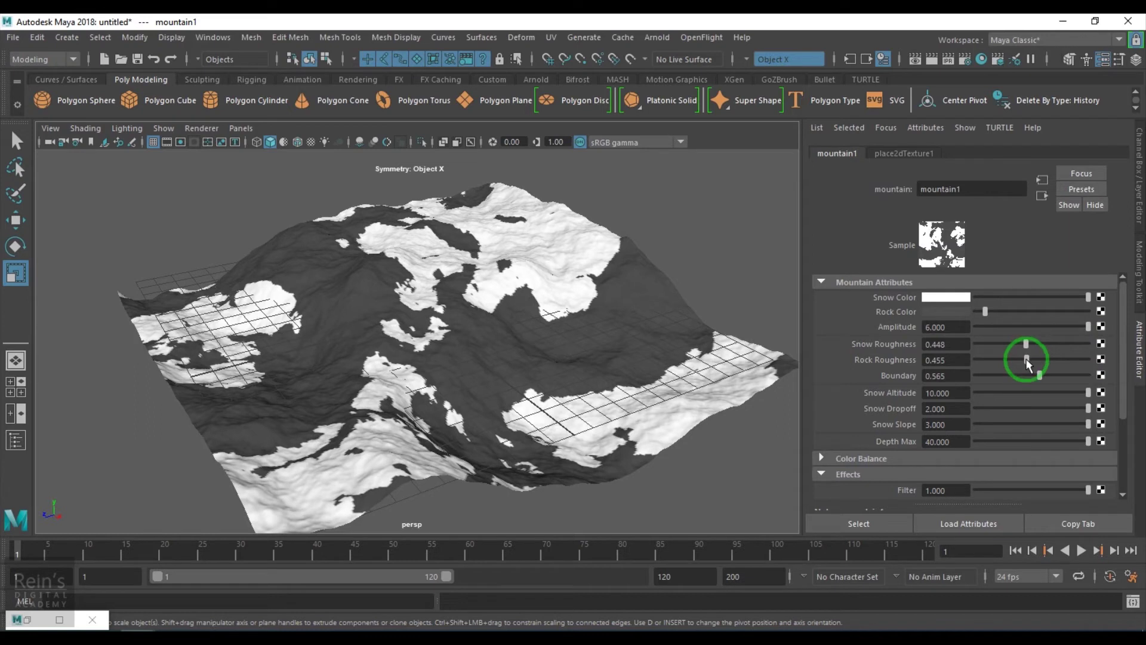
pyautogui.moveTo(1031, 358)
pyautogui.mouseDown()
pyautogui.moveTo(1042, 361)
pyautogui.moveTo(1006, 372)
pyautogui.mouseUp()
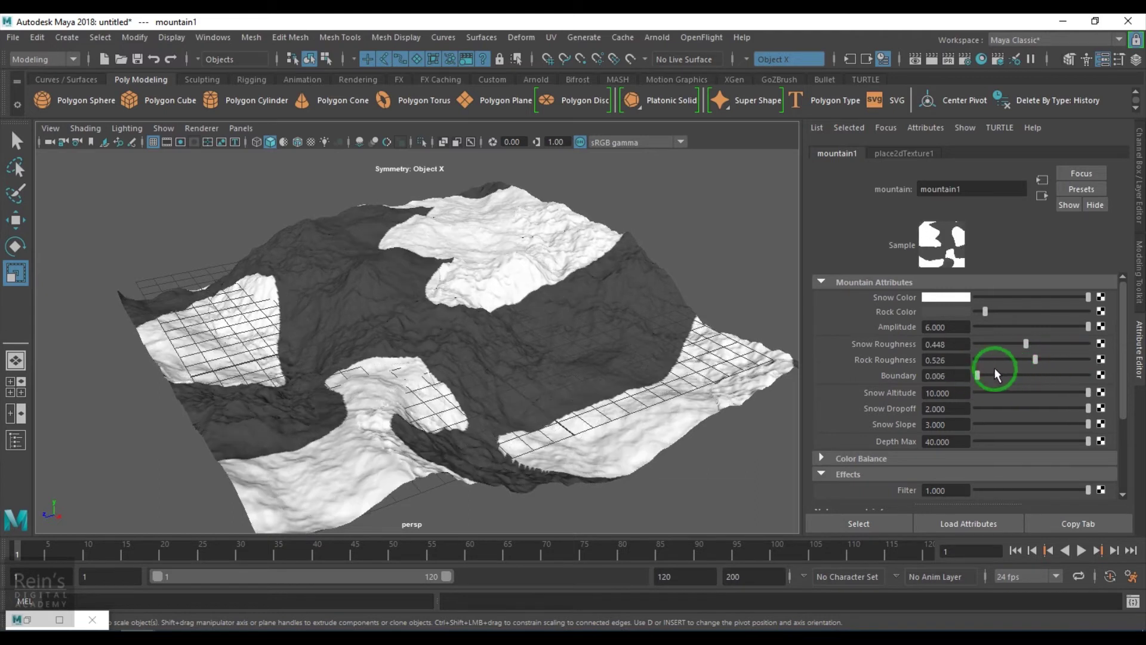
pyautogui.moveTo(1006, 372)
pyautogui.mouseDown()
pyautogui.moveTo(1081, 371)
pyautogui.moveTo(1063, 375)
pyautogui.mouseUp()
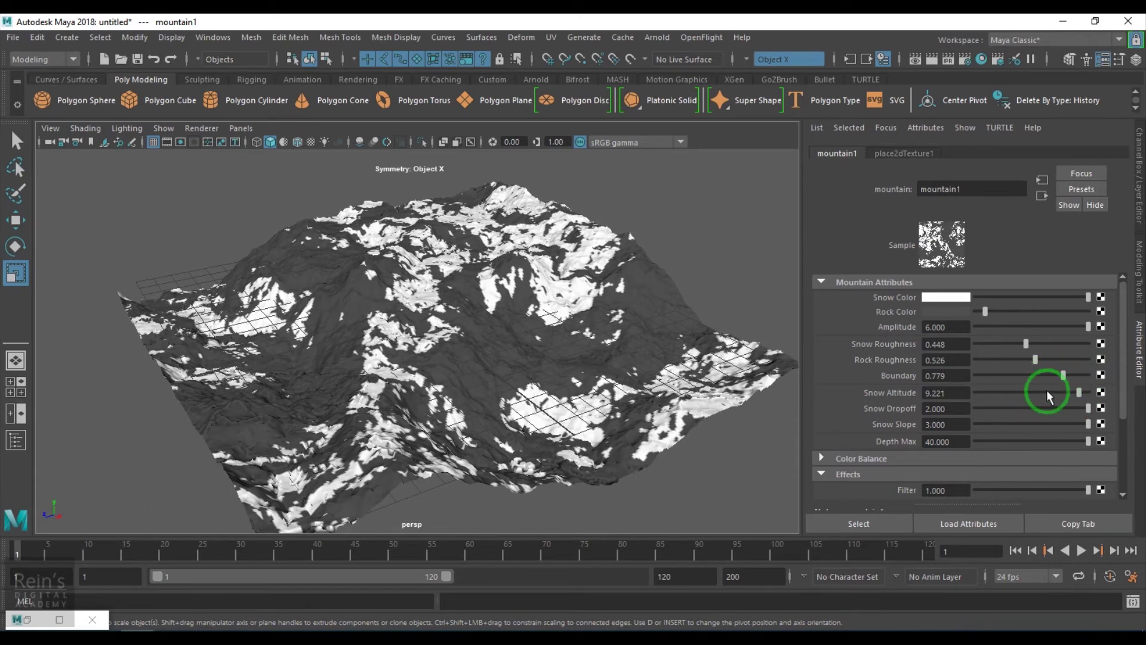
# Step: Set Snow Altitude to 10, keep Snow Slope 3 and Dropoff 2, and drop Depth Max to about 3.1
pyautogui.moveTo(1047, 390); pyautogui.dragTo(1077, 387)
pyautogui.moveTo(1071, 393)
pyautogui.mouseDown()
pyautogui.moveTo(978, 393)
pyautogui.moveTo(1144, 402)
pyautogui.moveTo(1001, 389)
pyautogui.moveTo(1078, 390)
pyautogui.moveTo(1101, 407)
pyautogui.mouseUp()
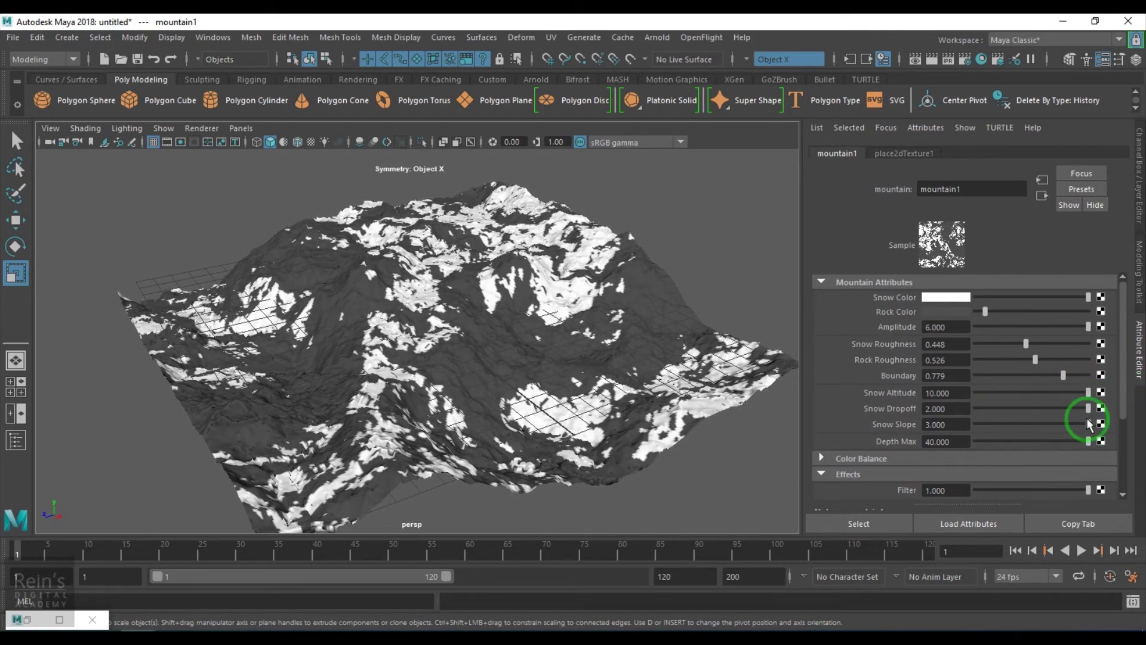
pyautogui.moveTo(1087, 427)
pyautogui.mouseDown()
pyautogui.moveTo(973, 422)
pyautogui.moveTo(1143, 428)
pyautogui.mouseUp()
pyautogui.moveTo(1077, 411)
pyautogui.mouseDown()
pyautogui.moveTo(981, 410)
pyautogui.moveTo(1144, 409)
pyautogui.mouseUp()
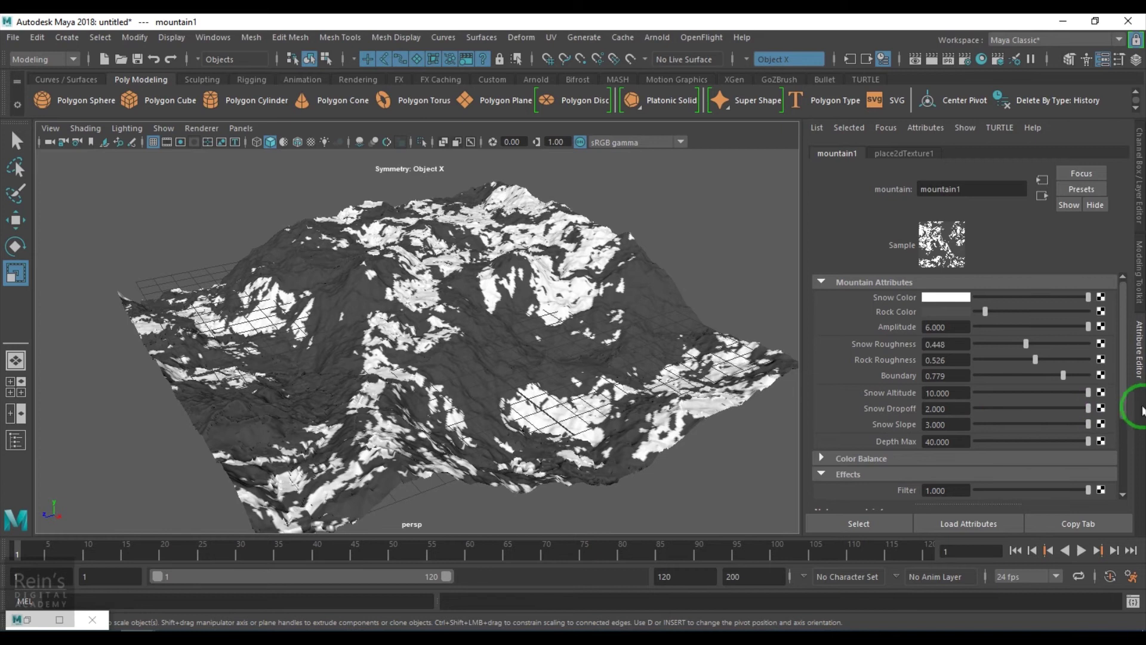
pyautogui.moveTo(983, 442)
pyautogui.mouseDown()
pyautogui.moveTo(961, 441)
pyautogui.moveTo(984, 445)
pyautogui.mouseUp()
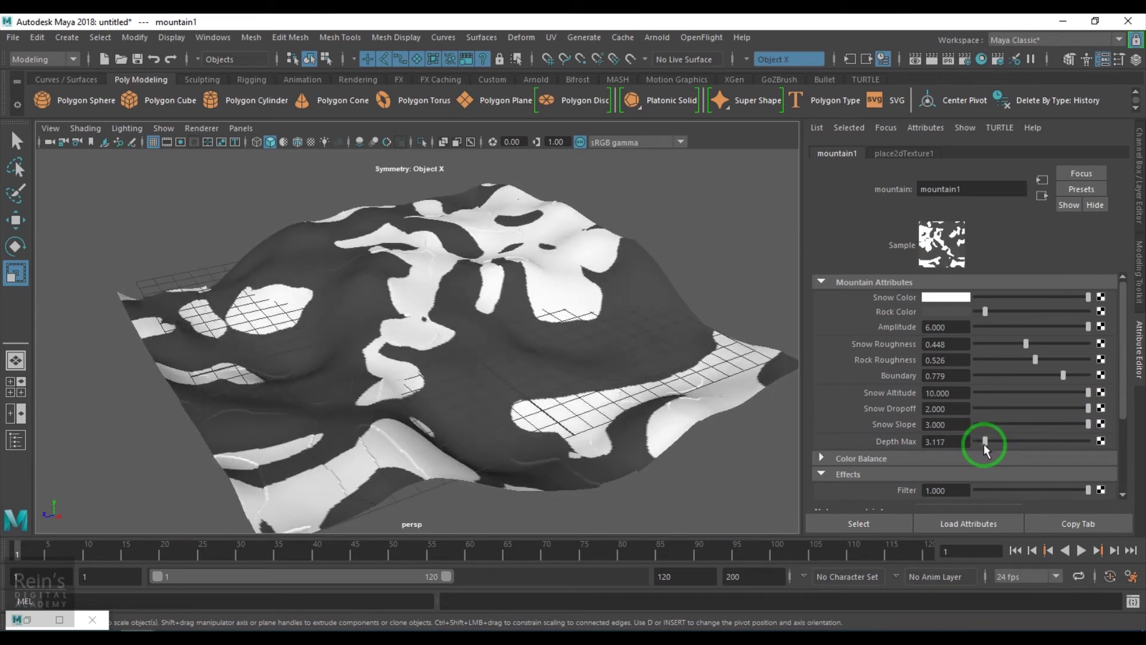
# Step: Raise Depth Max to about 16.9, then toggle Invert on and off, leaving it off
pyautogui.moveTo(984, 444); pyautogui.dragTo(1022, 444)
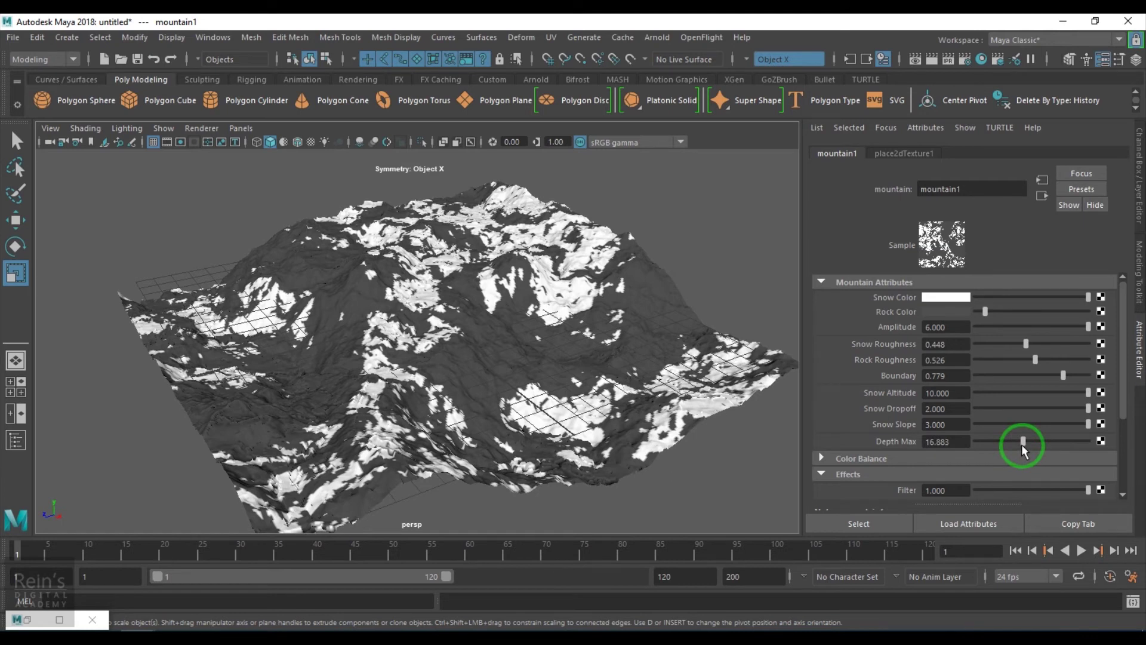
pyautogui.scroll(-1, 1022, 444)
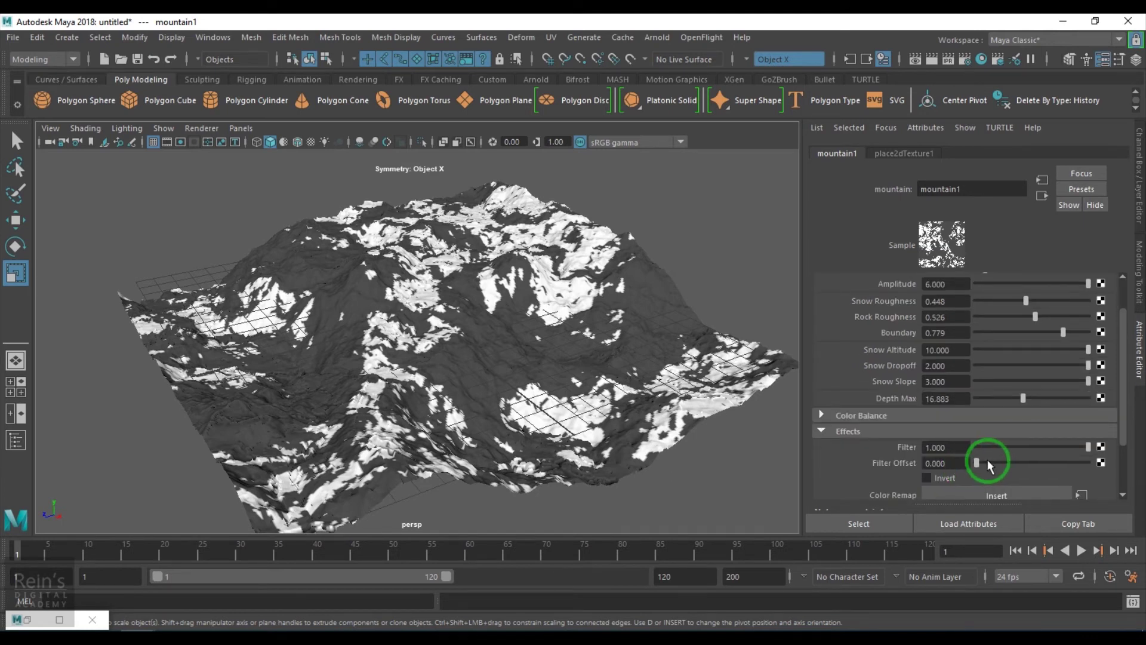
pyautogui.moveTo(977, 463)
pyautogui.mouseDown()
pyautogui.moveTo(998, 459)
pyautogui.moveTo(959, 463)
pyautogui.moveTo(1028, 464)
pyautogui.moveTo(947, 464)
pyautogui.mouseUp()
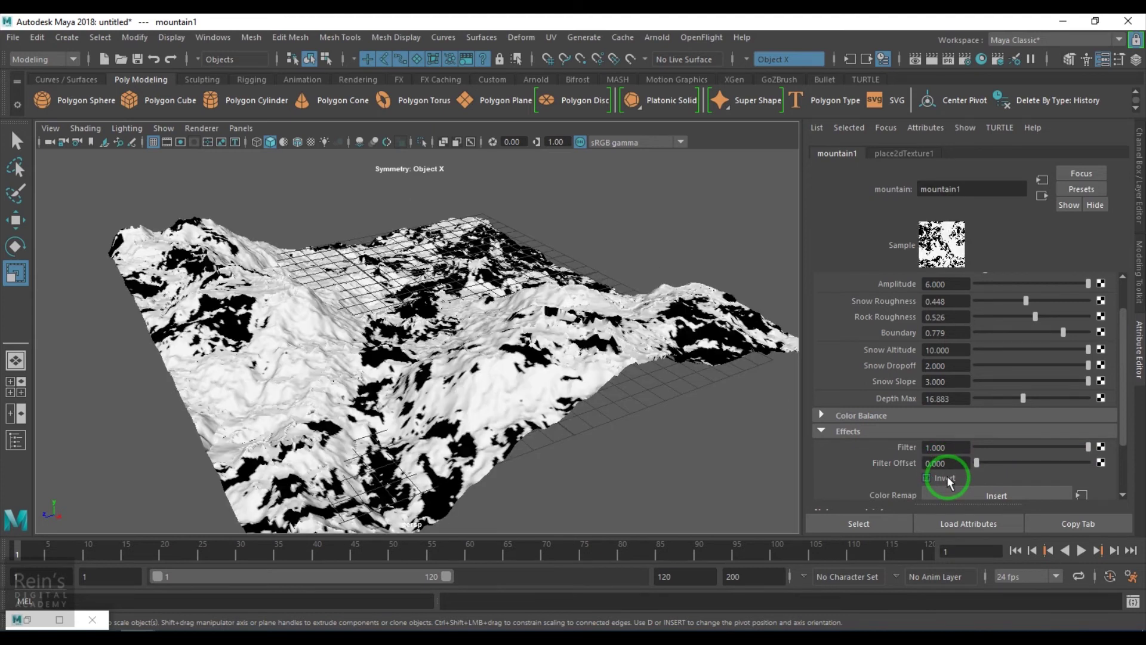
pyautogui.click(928, 478)
pyautogui.click(929, 478)
pyautogui.click(947, 475)
pyautogui.click(947, 476)
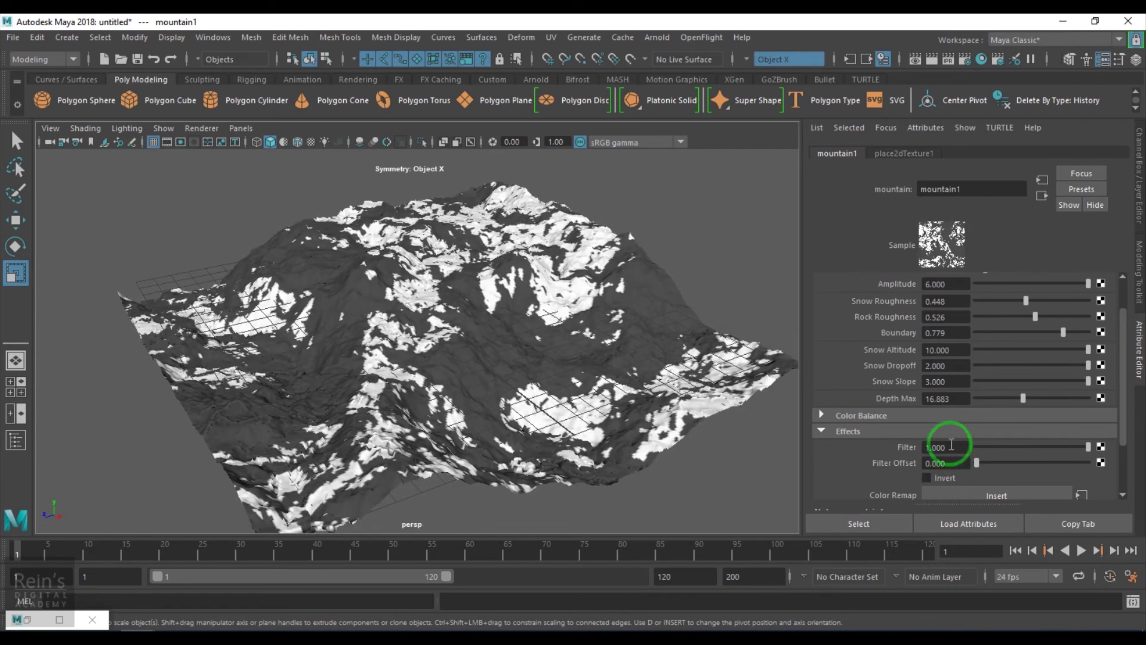
pyautogui.scroll(2, 1027, 395)
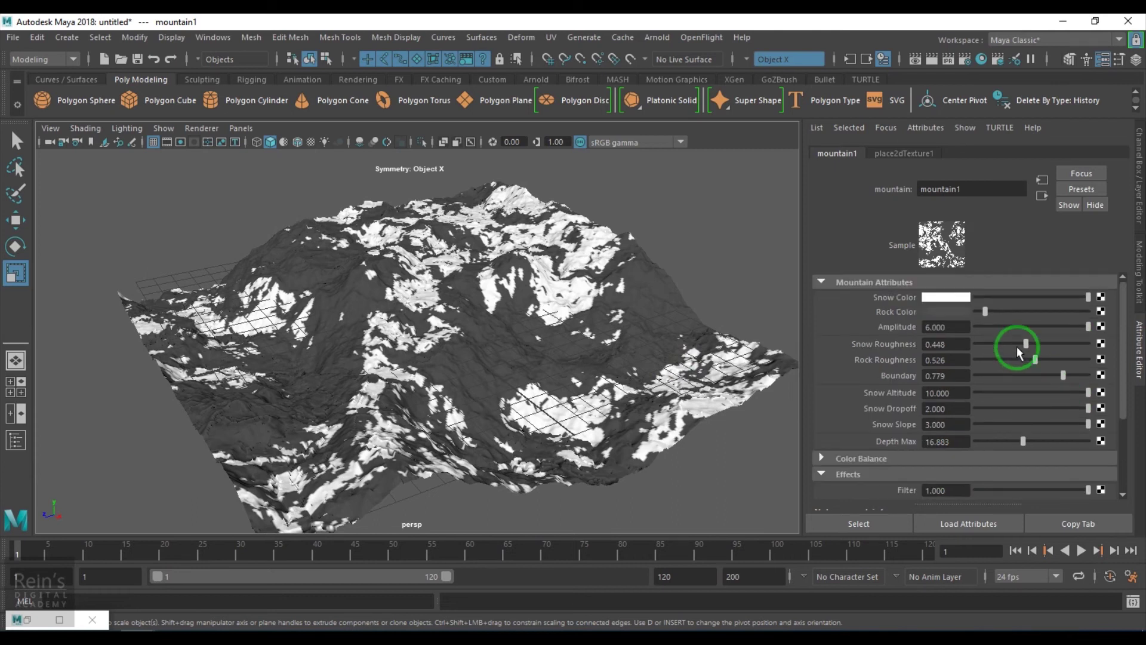
# Step: Return Amplitude to 6 and nudge Snow Roughness to 0.481
pyautogui.moveTo(1020, 332); pyautogui.dragTo(1089, 332)
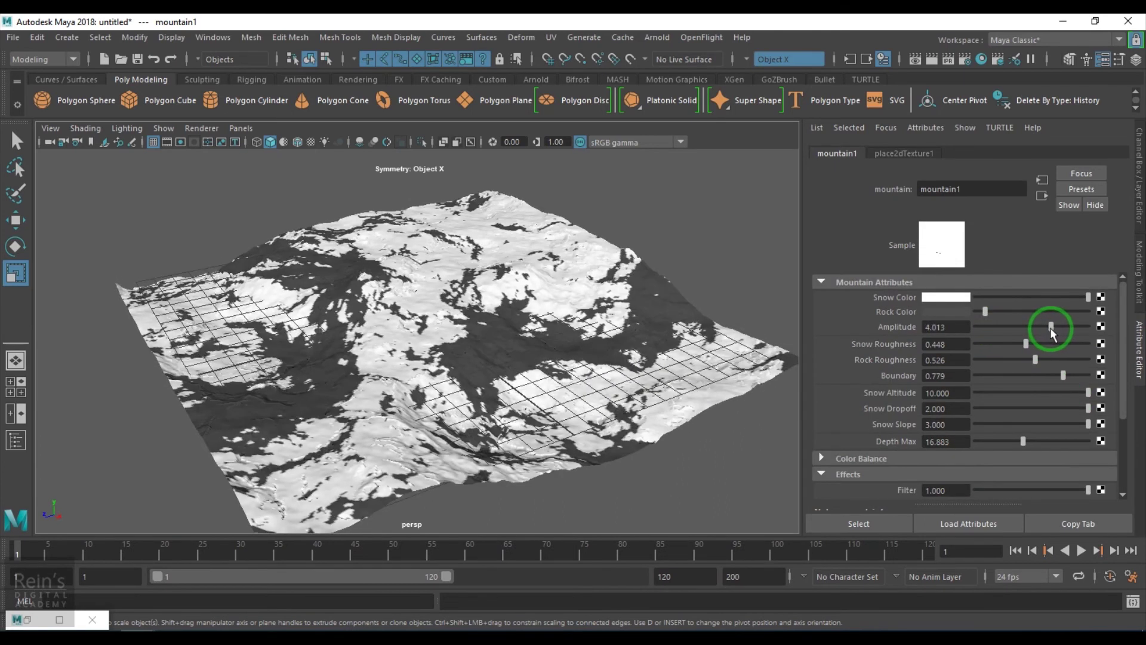
pyautogui.moveTo(975, 352); pyautogui.dragTo(1030, 345)
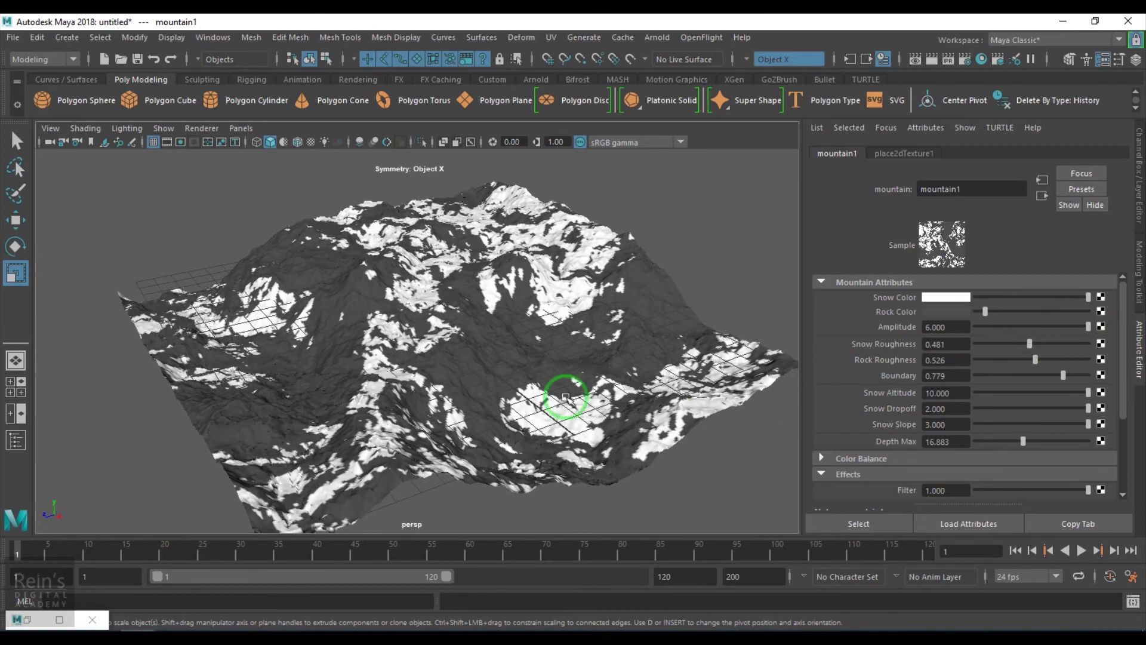
# Step: Set place2dTexture1's Repeat UV to 0.3 by 0.3
pyautogui.click(905, 152)
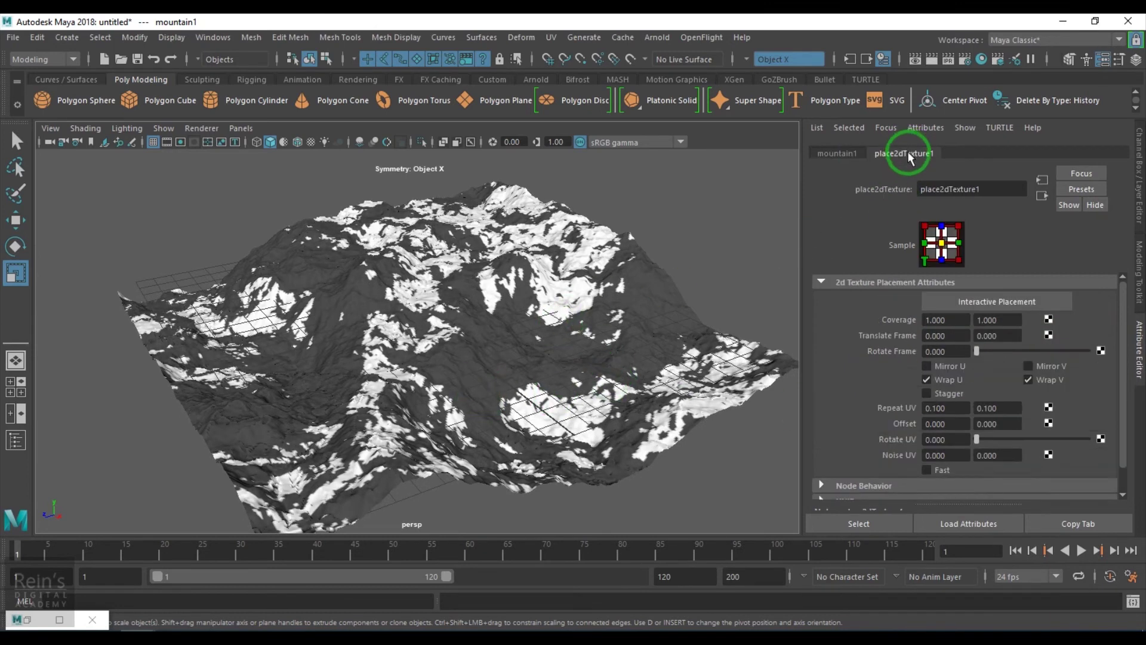
pyautogui.doubleClick(932, 408)
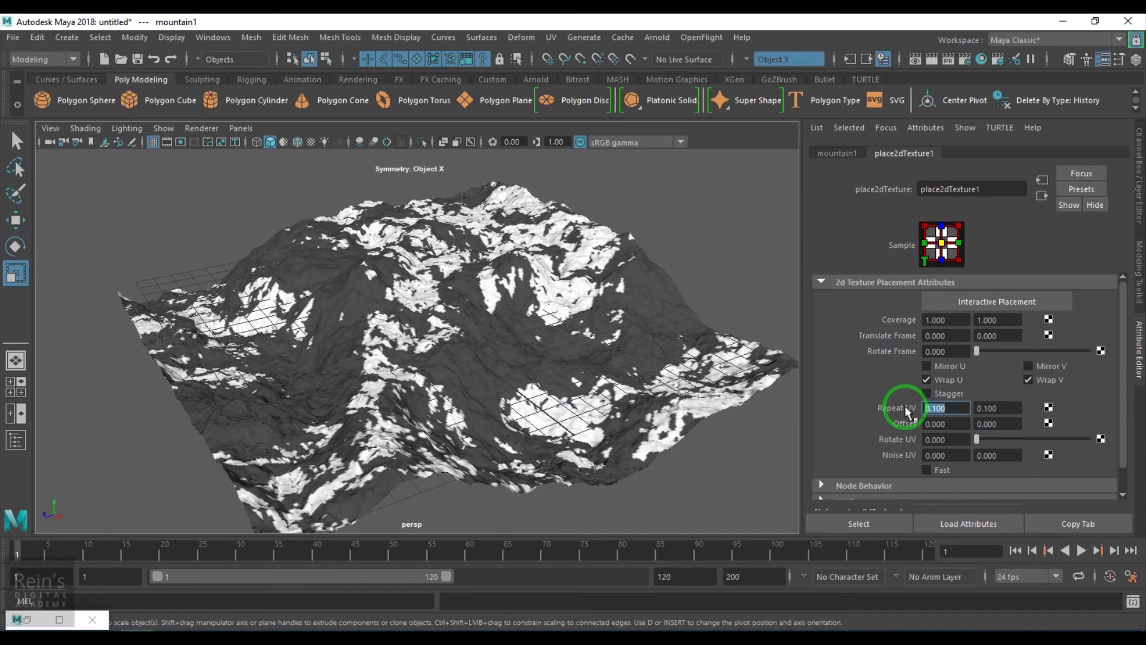
pyautogui.write('0.3')
pyautogui.press('Tab')
pyautogui.write('0.32')
pyautogui.press('Return')
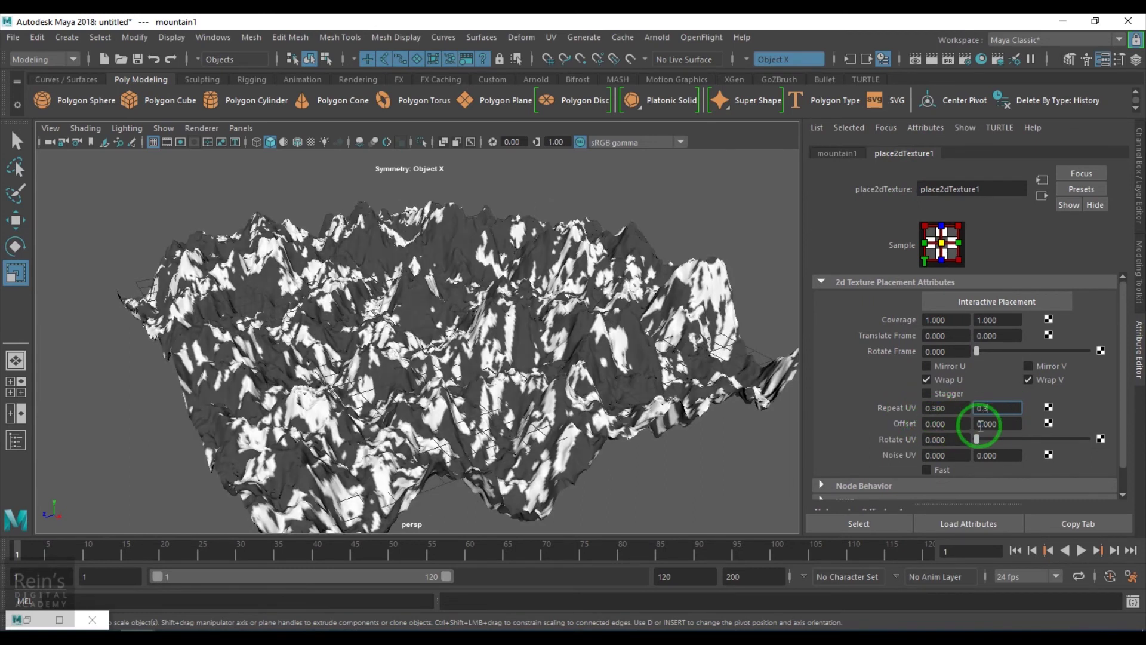
pyautogui.press('Return')
# Step: Inspect the tiled peaks, then change Repeat UV to 0.15 by 0.15
pyautogui.moveTo(461, 402)
pyautogui.keyDown('alt'); pyautogui.mouseDown()
pyautogui.moveTo(688, 360)
pyautogui.moveTo(768, 358)
pyautogui.moveTo(525, 378)
pyautogui.moveTo(466, 367)
pyautogui.moveTo(602, 375)
pyautogui.mouseUp(); pyautogui.keyUp('alt')
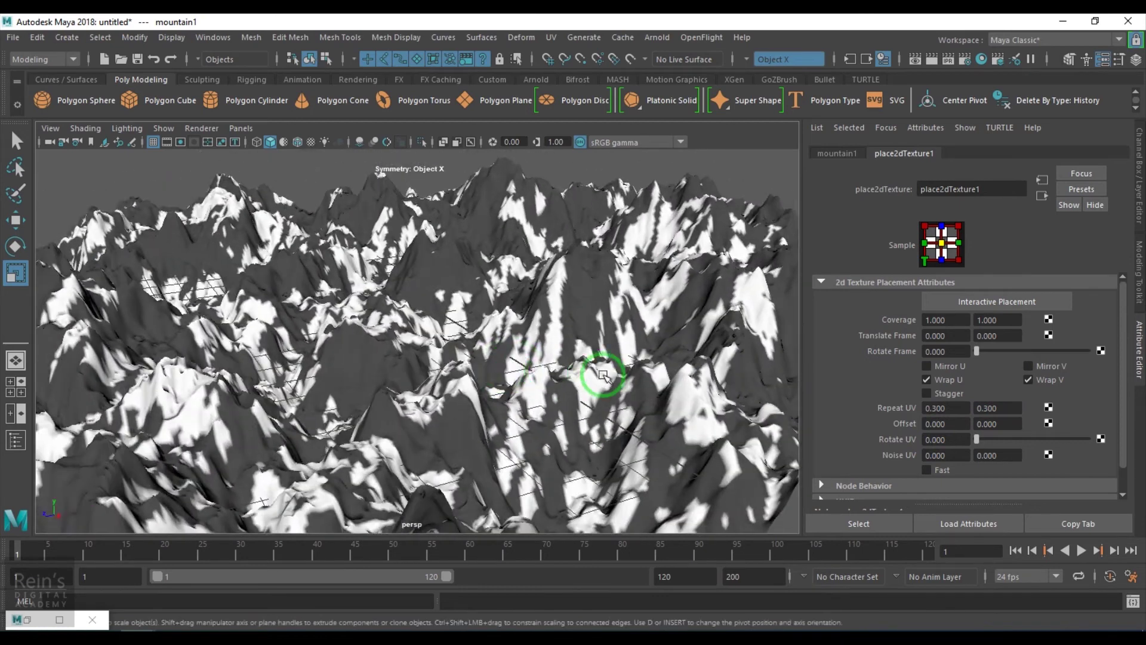
pyautogui.keyDown('alt'); pyautogui.moveTo(602, 375); pyautogui.dragTo(455, 384, button='right'); pyautogui.keyUp('alt')
pyautogui.moveTo(455, 384)
pyautogui.keyDown('alt'); pyautogui.mouseDown()
pyautogui.moveTo(436, 379)
pyautogui.moveTo(502, 376)
pyautogui.mouseUp(); pyautogui.keyUp('alt')
pyautogui.doubleClick(938, 408)
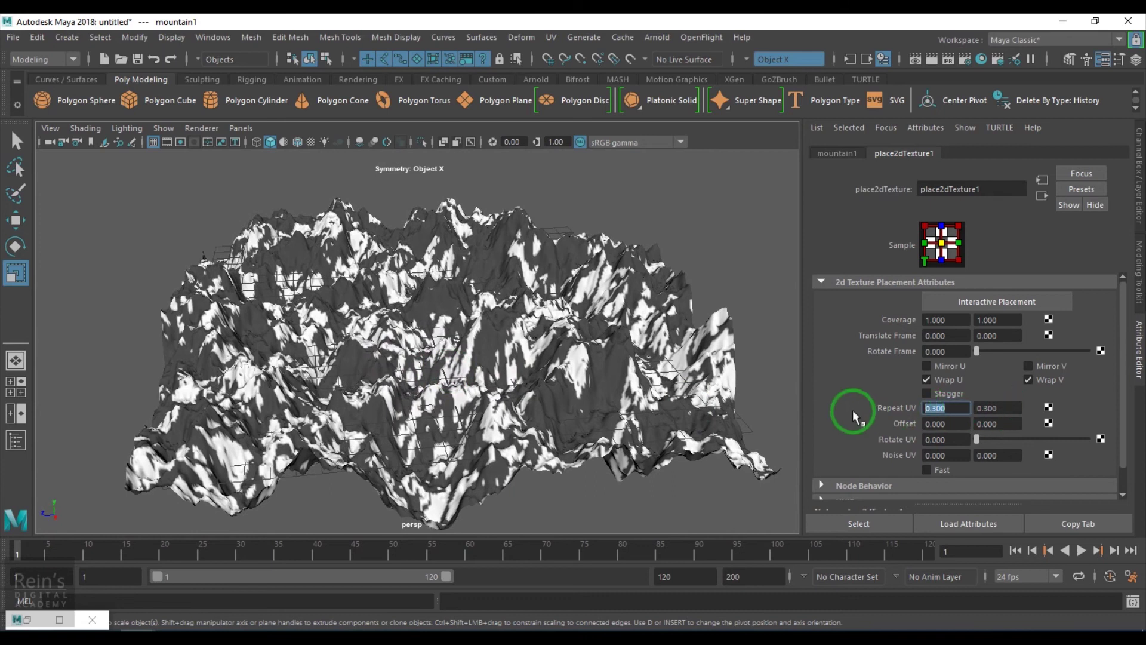
pyautogui.write('0.15')
pyautogui.doubleClick(996, 409)
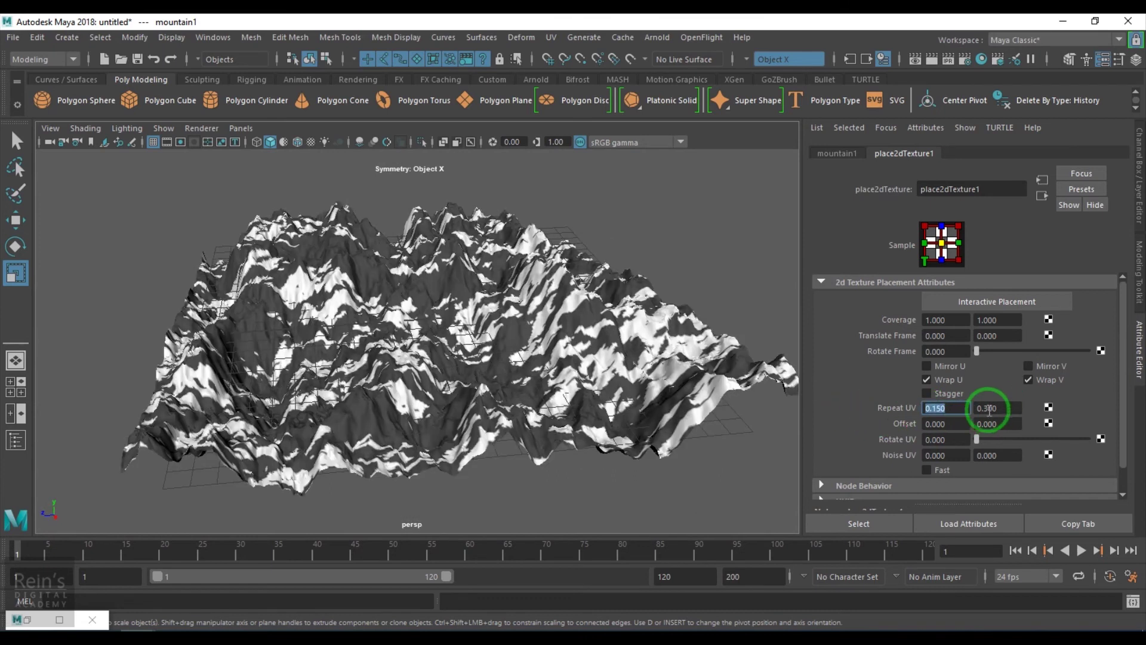
pyautogui.write('.15')
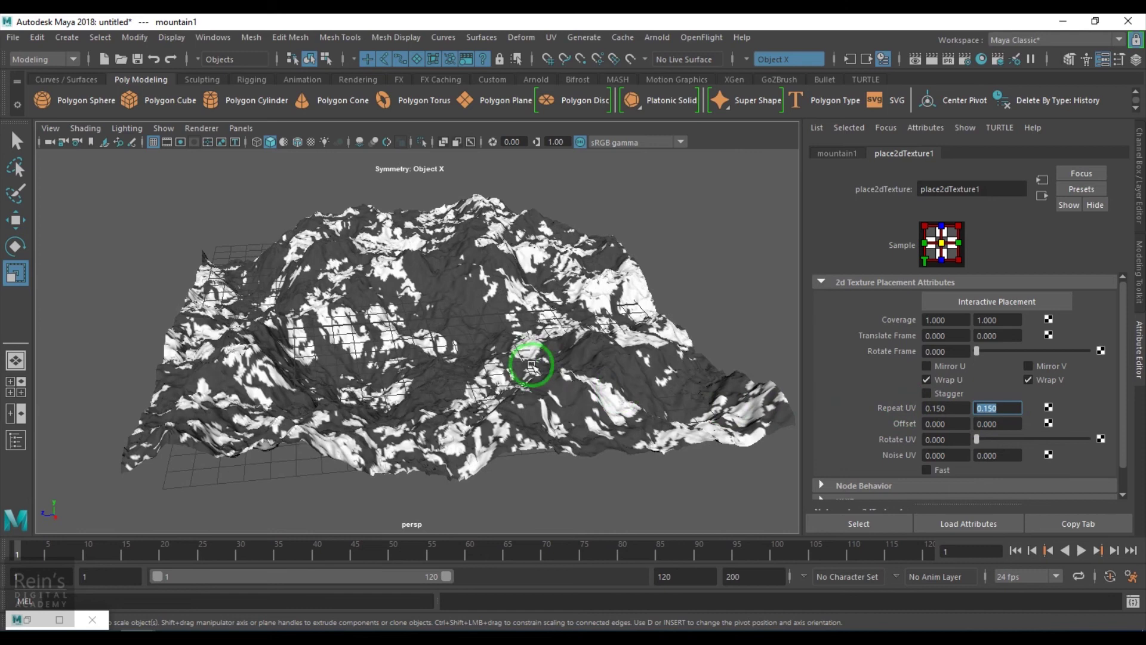
pyautogui.moveTo(438, 395)
pyautogui.keyDown('alt'); pyautogui.mouseDown()
pyautogui.moveTo(615, 397)
pyautogui.moveTo(722, 371)
pyautogui.moveTo(533, 396)
pyautogui.moveTo(368, 377)
pyautogui.moveTo(743, 371)
pyautogui.moveTo(370, 370)
pyautogui.moveTo(687, 373)
pyautogui.moveTo(685, 403)
pyautogui.moveTo(640, 387)
pyautogui.mouseUp(); pyautogui.keyUp('alt')
# Step: Switch the viewport to a gradient background and orbit closer to the mountain
pyautogui.hotkey('alt', 'b')
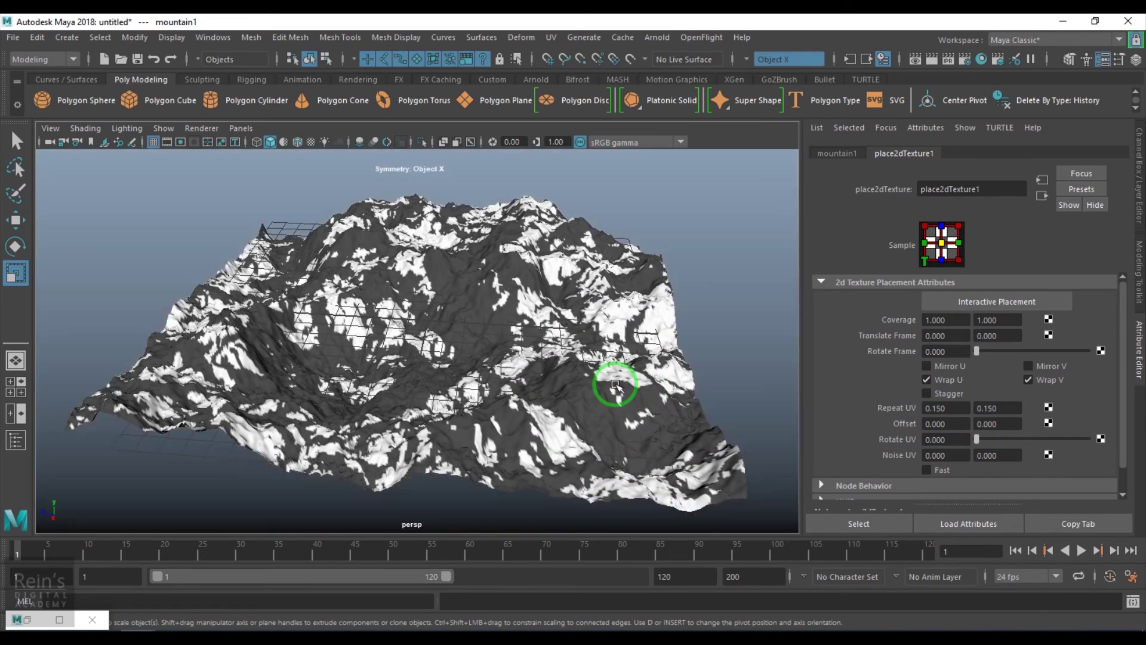
pyautogui.keyDown('alt'); pyautogui.moveTo(430, 385); pyautogui.dragTo(550, 373); pyautogui.keyUp('alt')
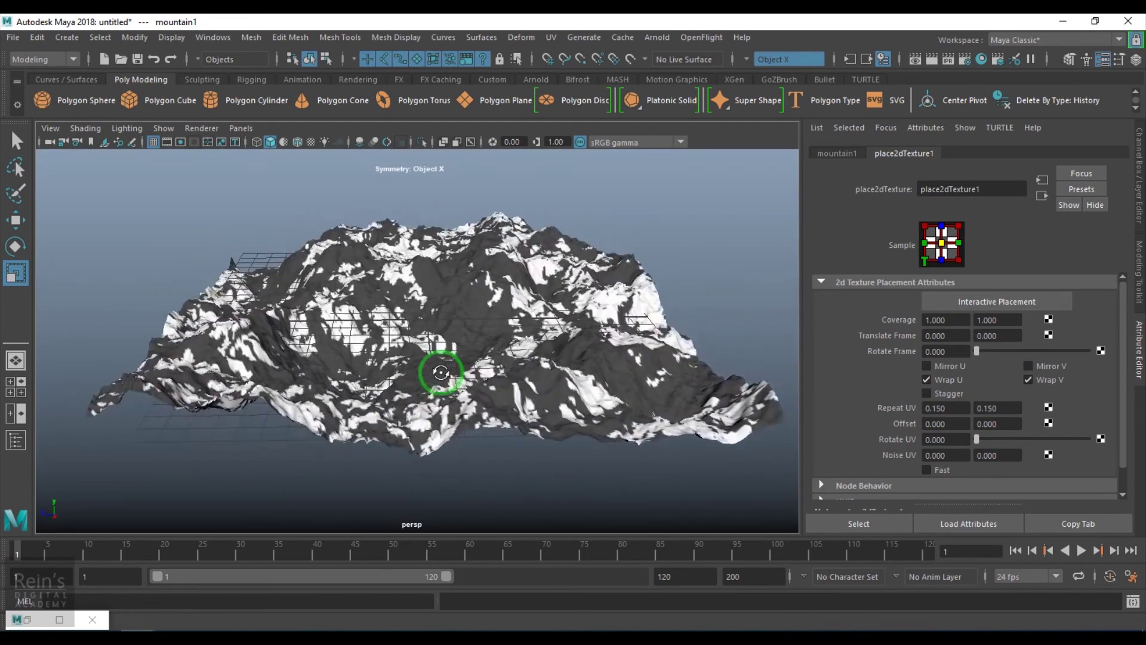
pyautogui.moveTo(440, 372)
pyautogui.keyDown('alt'); pyautogui.mouseDown()
pyautogui.moveTo(446, 423)
pyautogui.moveTo(415, 409)
pyautogui.mouseUp(); pyautogui.keyUp('alt')
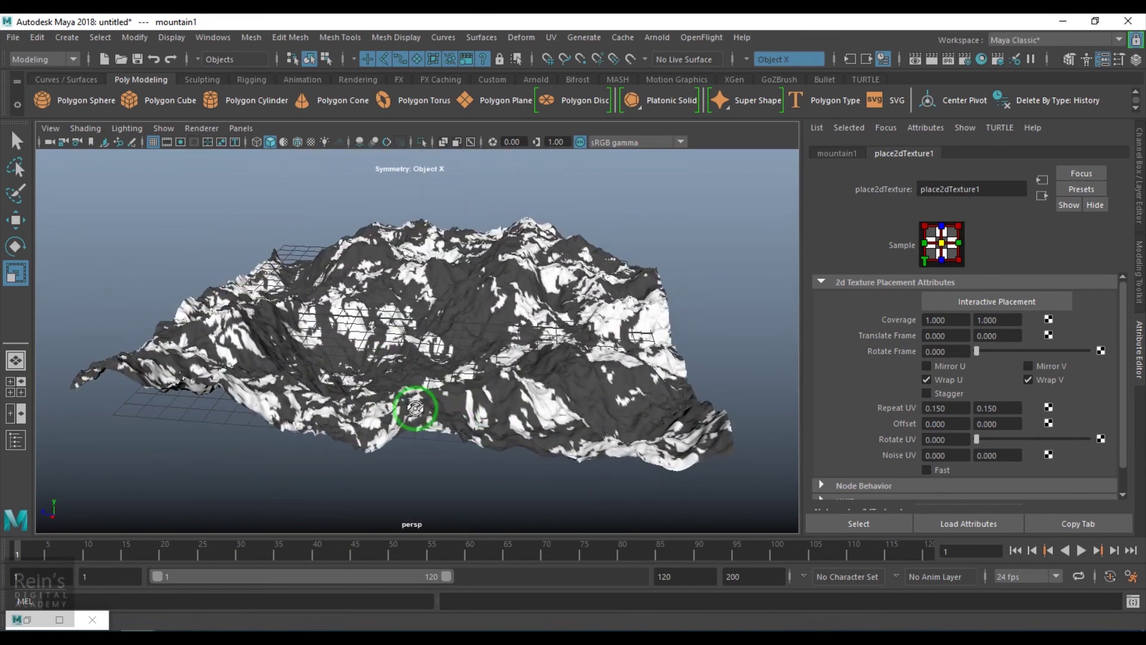
pyautogui.keyDown('alt'); pyautogui.moveTo(414, 408); pyautogui.dragTo(371, 422, button='right'); pyautogui.keyUp('alt')
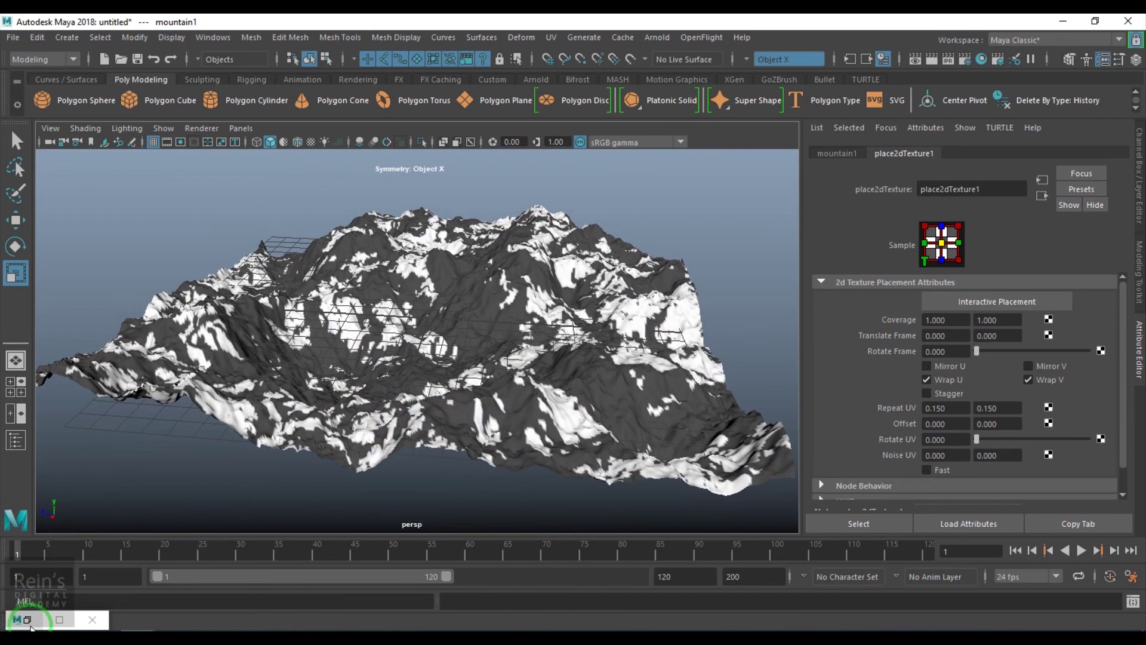
# Step: Bring up the Hypershade showing the place2dTexture1–mountain1–heightField1 network
pyautogui.click(27, 620)
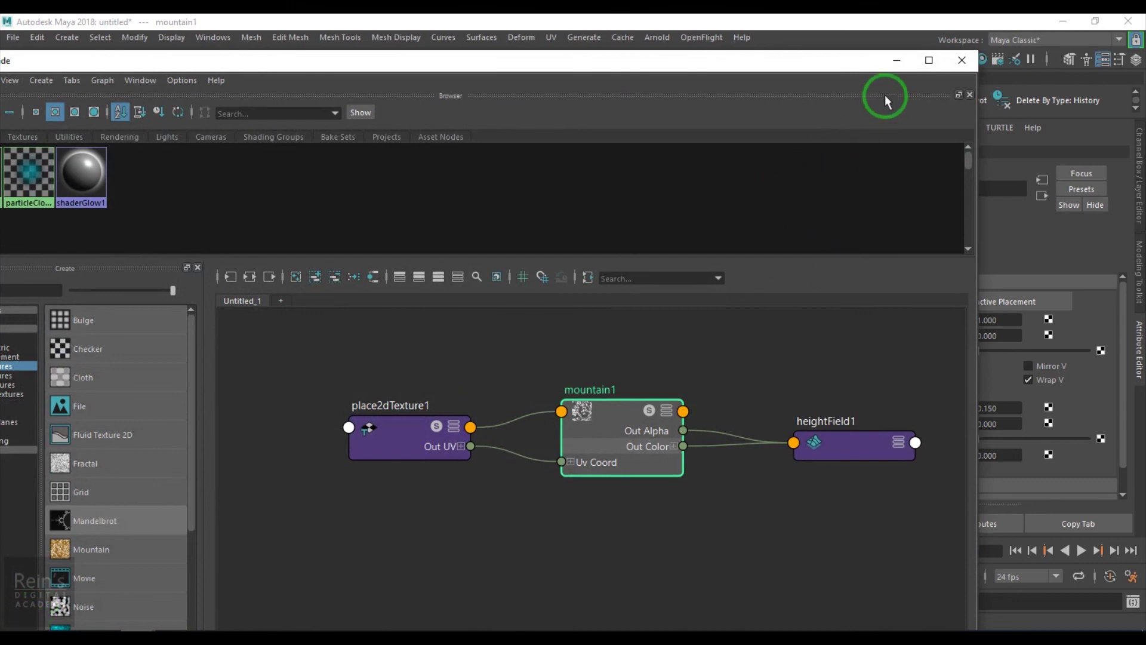
pyautogui.click(896, 63)
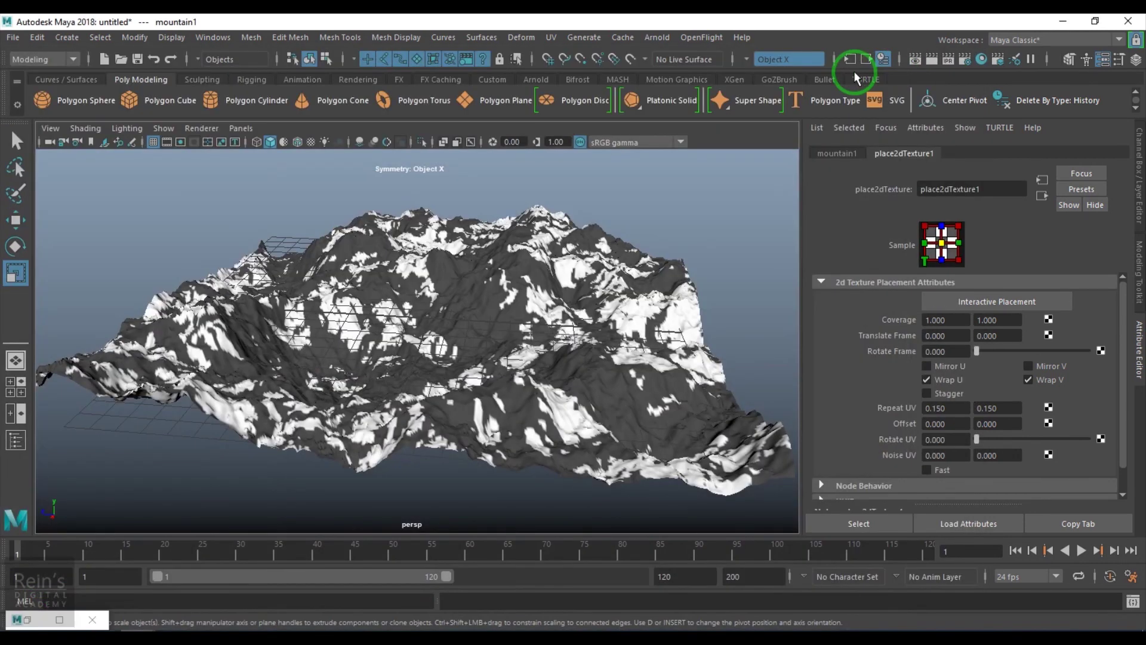
pyautogui.click(29, 620)
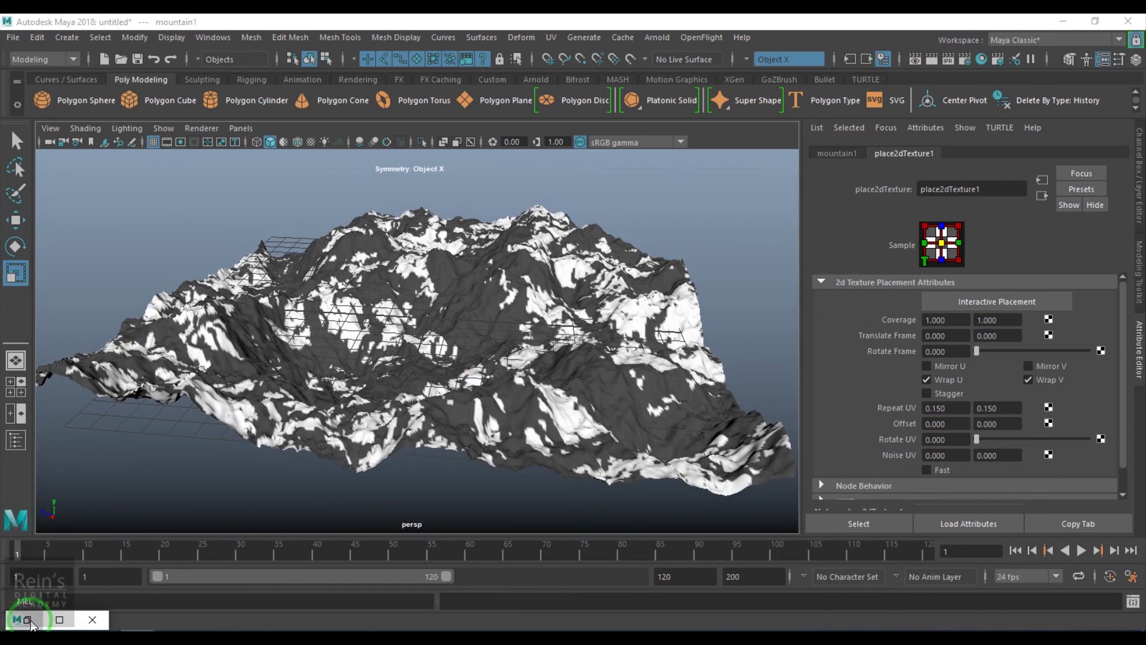